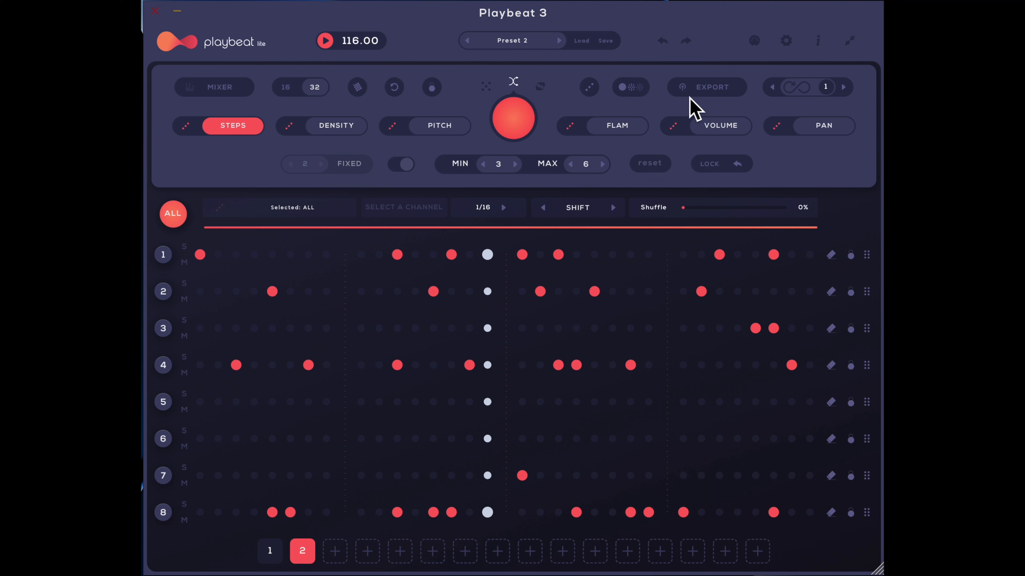
- Export the Preset 2 loop as an audio file into the Exported Loops folder
click(715, 89)
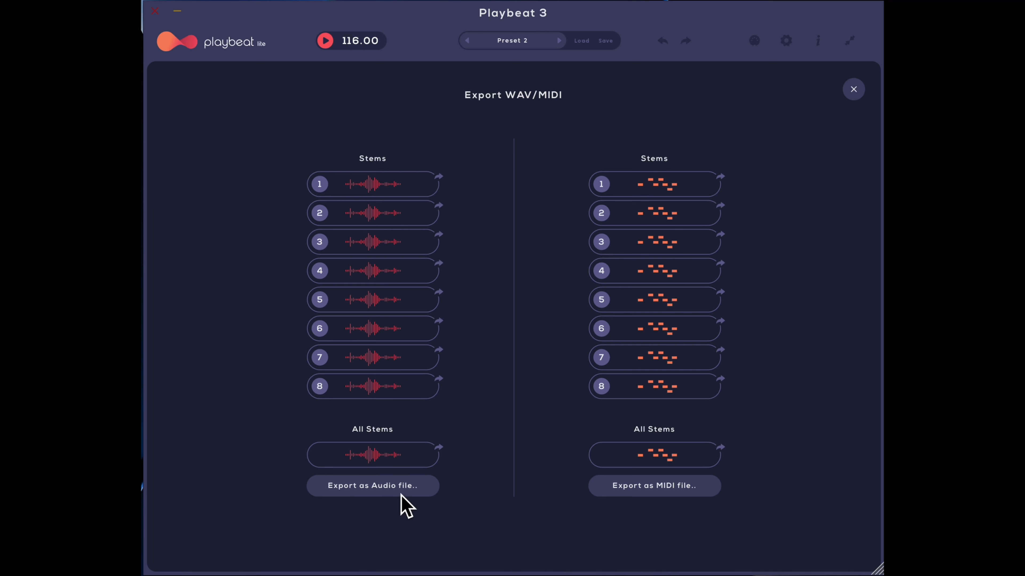
click(388, 490)
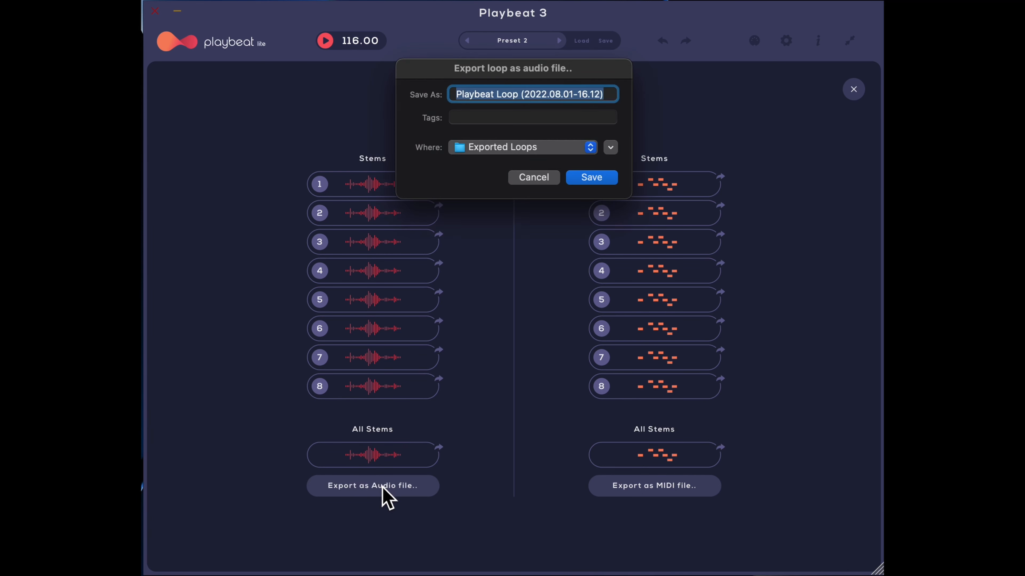
click(603, 182)
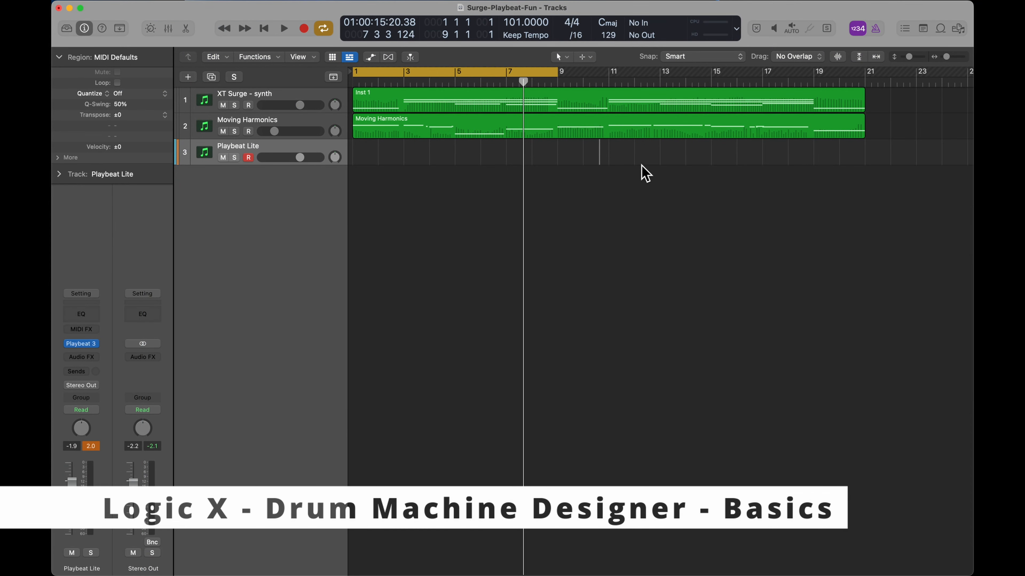
- Play the project to hear the Playbeat Lite track together with the two synth tracks
drag(609, 160, 579, 160)
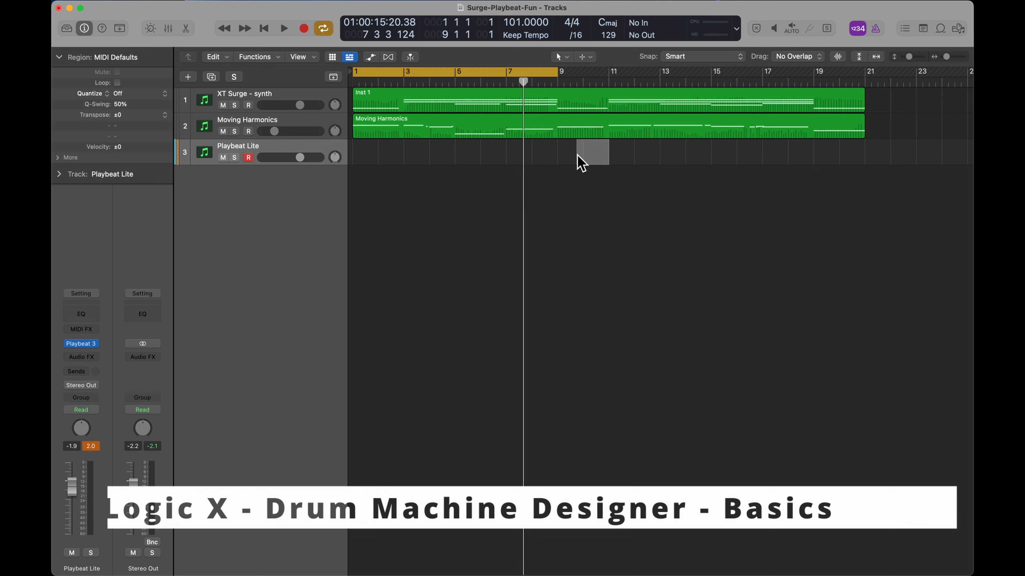
click(577, 156)
key(space)
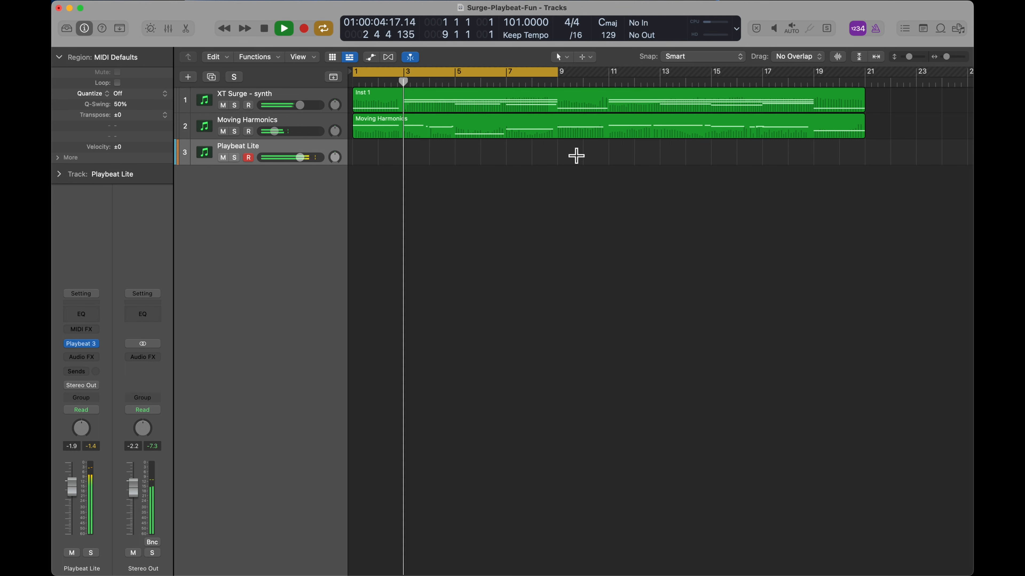
key(space)
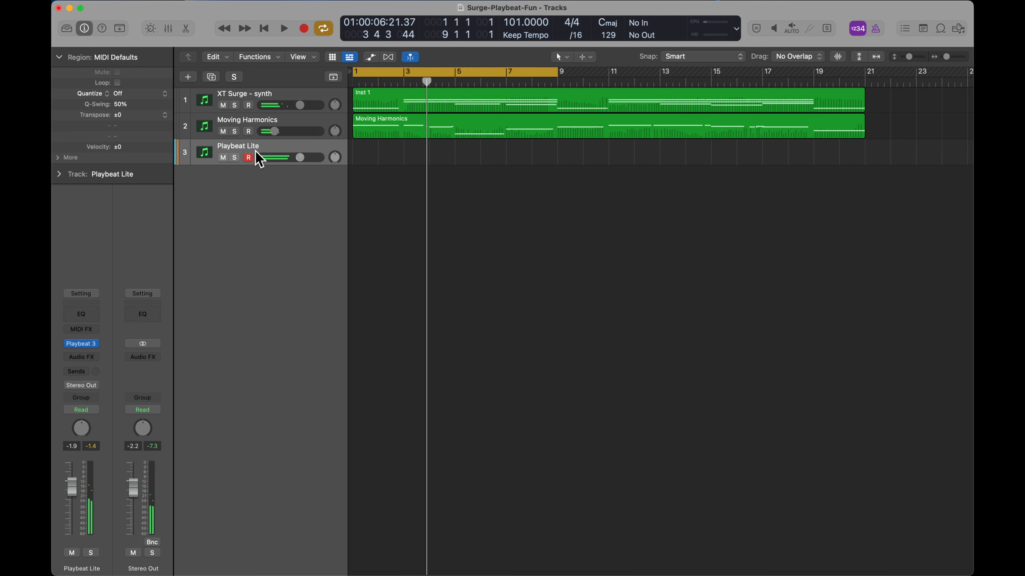
- Open the Playbeat 3 plug-in of the Playbeat Lite track and play its pattern in sync with the project
click(82, 344)
drag(555, 150, 439, 104)
key(space)
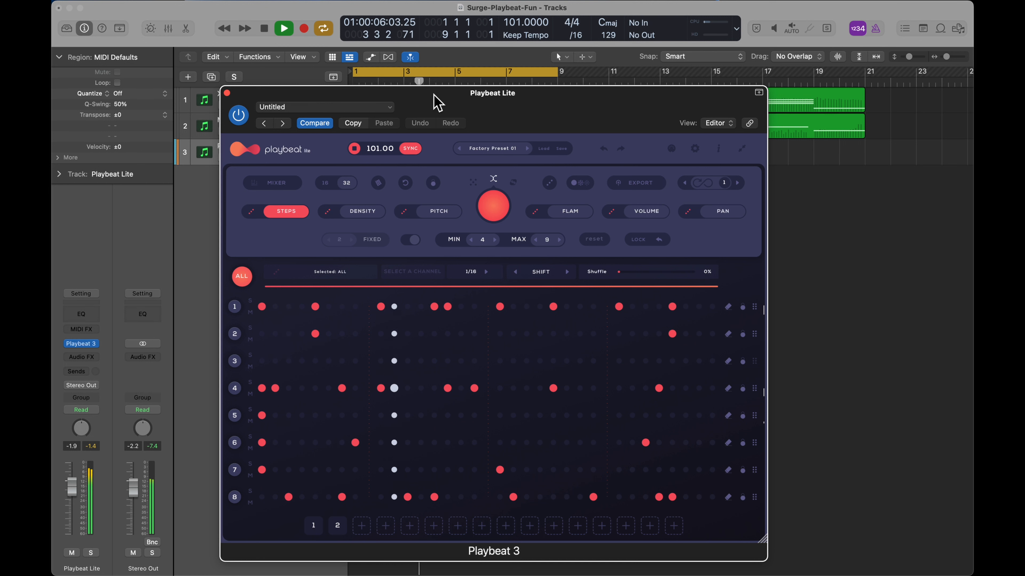
key(space)
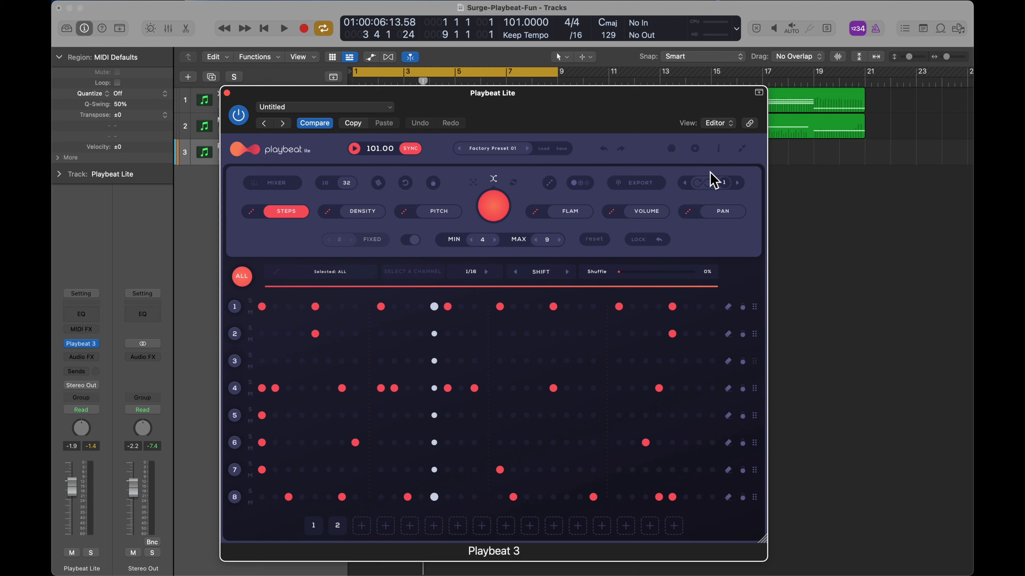
- Export the Playbeat pattern to the Temp folder, both as an audio file and as a MIDI file
click(641, 184)
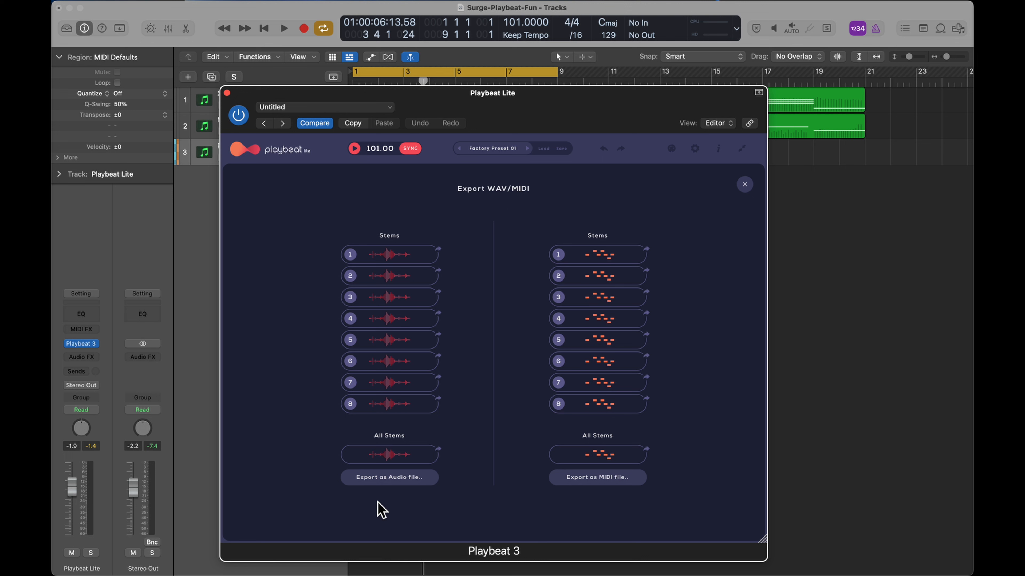
click(399, 483)
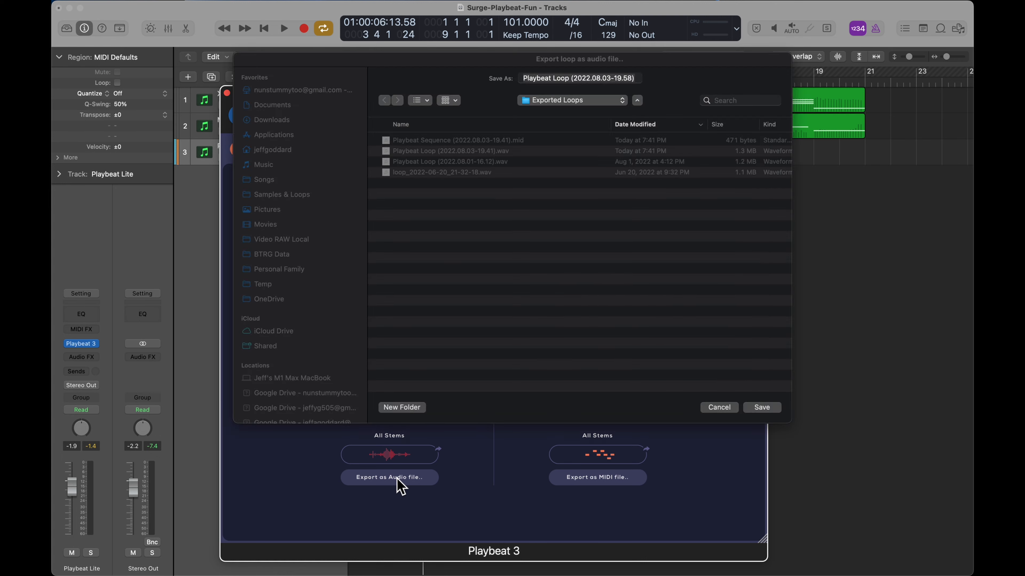
click(622, 101)
click(565, 161)
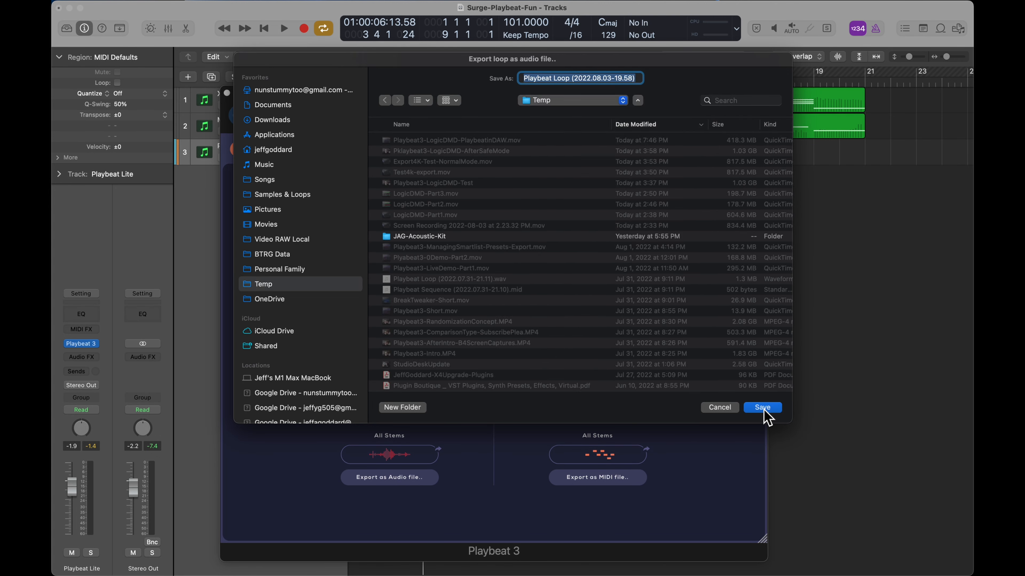
click(763, 408)
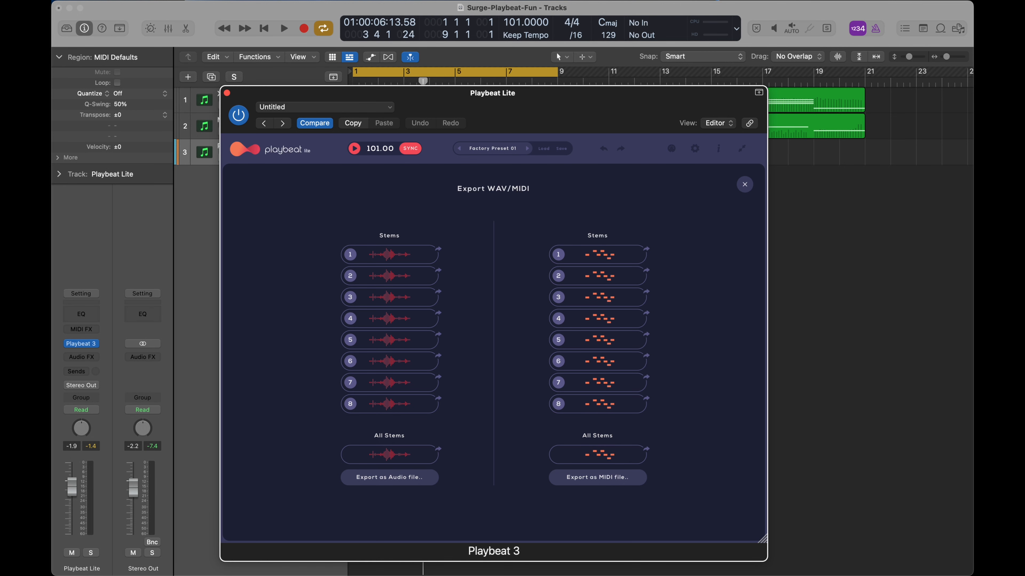
click(615, 478)
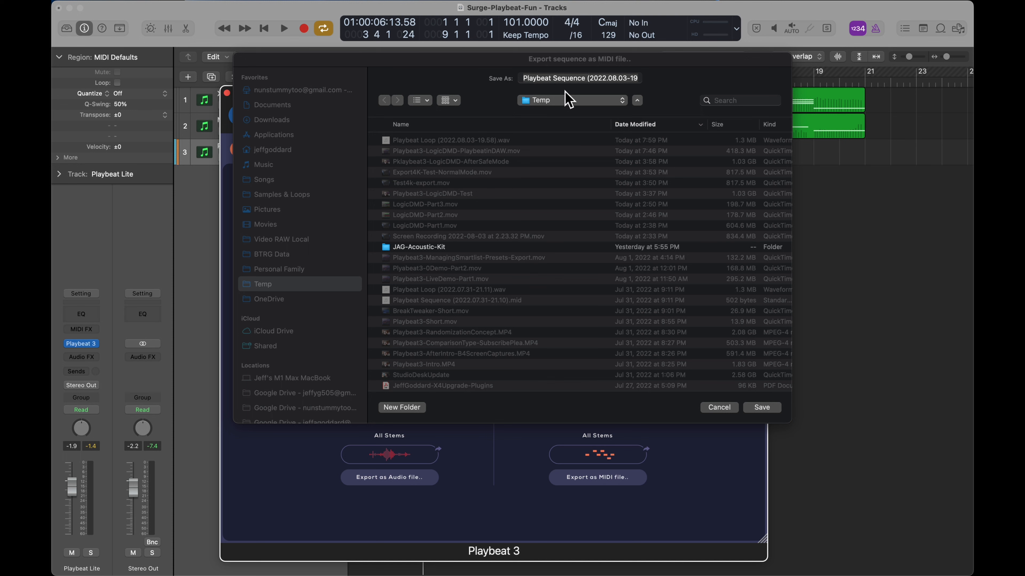
click(774, 410)
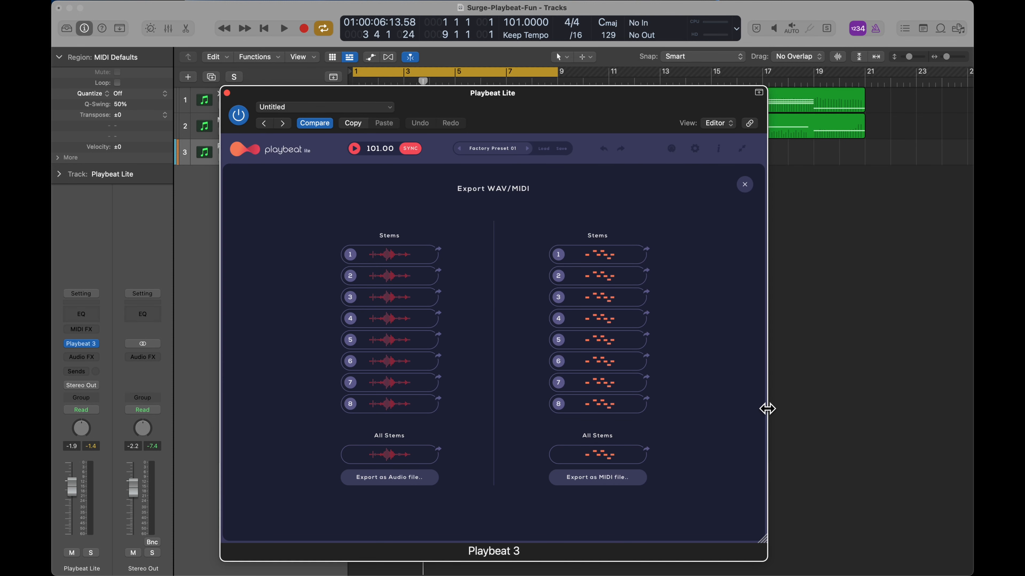
- Switch to Finder and import Playbeat Loop (2022.08.03-19.58).wav from Temp as a new track in Logic, starting at bar 1
key(super+Tab)
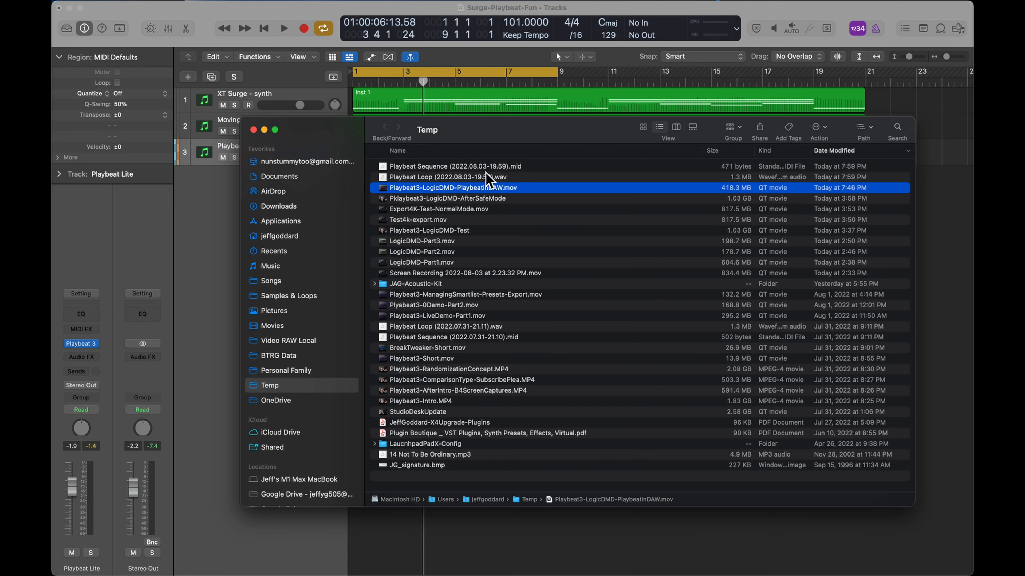
drag(514, 133, 670, 222)
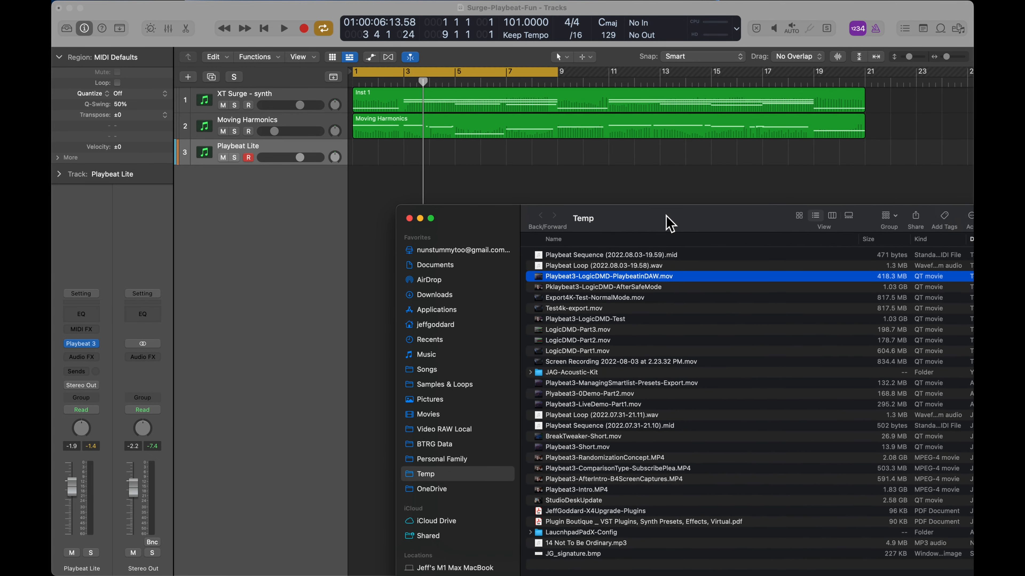
click(644, 269)
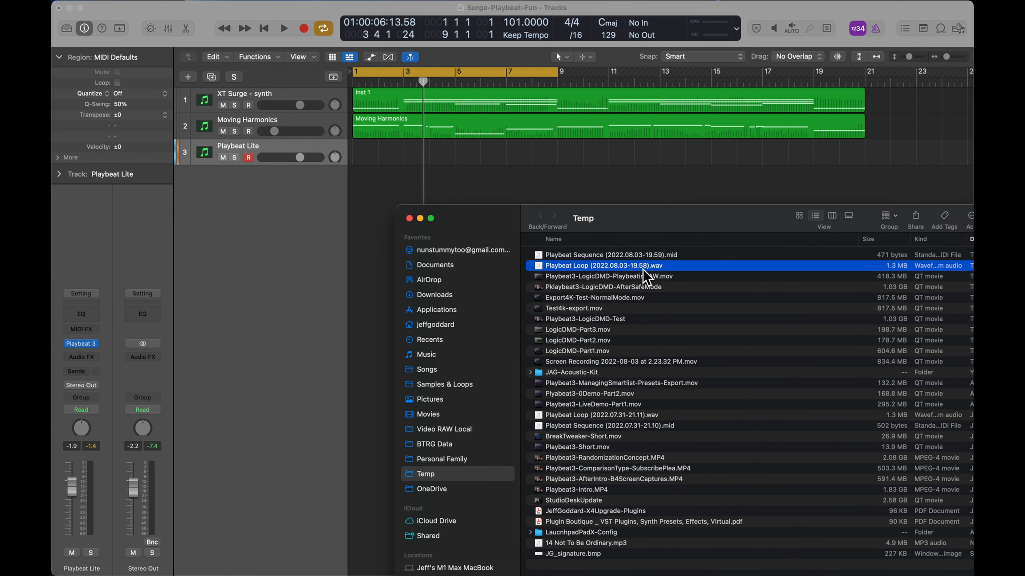
drag(644, 277, 352, 186)
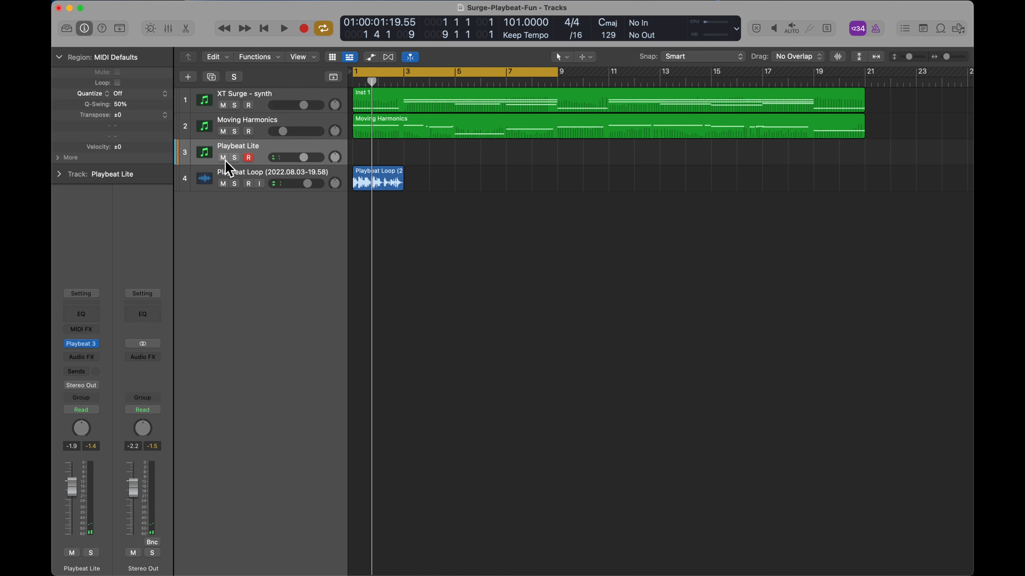
- Mute the Playbeat Lite track for playback and loop the imported audio region up to bar 9
click(223, 158)
key(space)
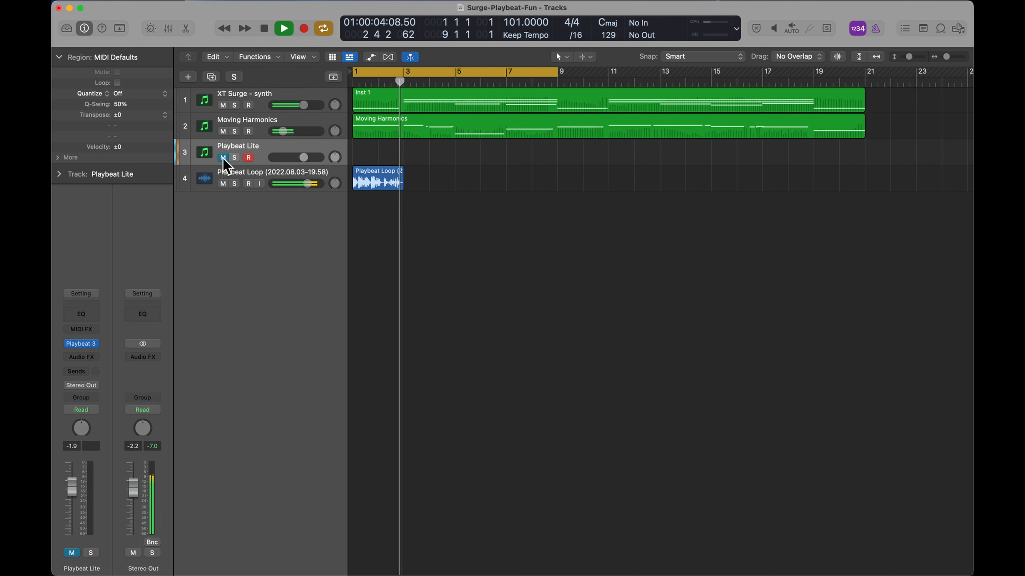
key(space)
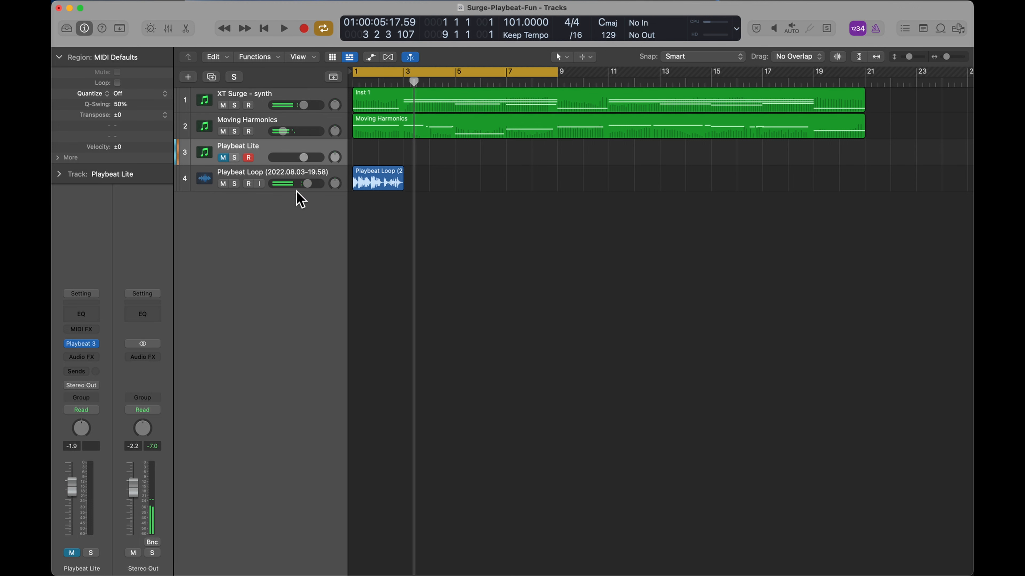
drag(411, 176, 563, 189)
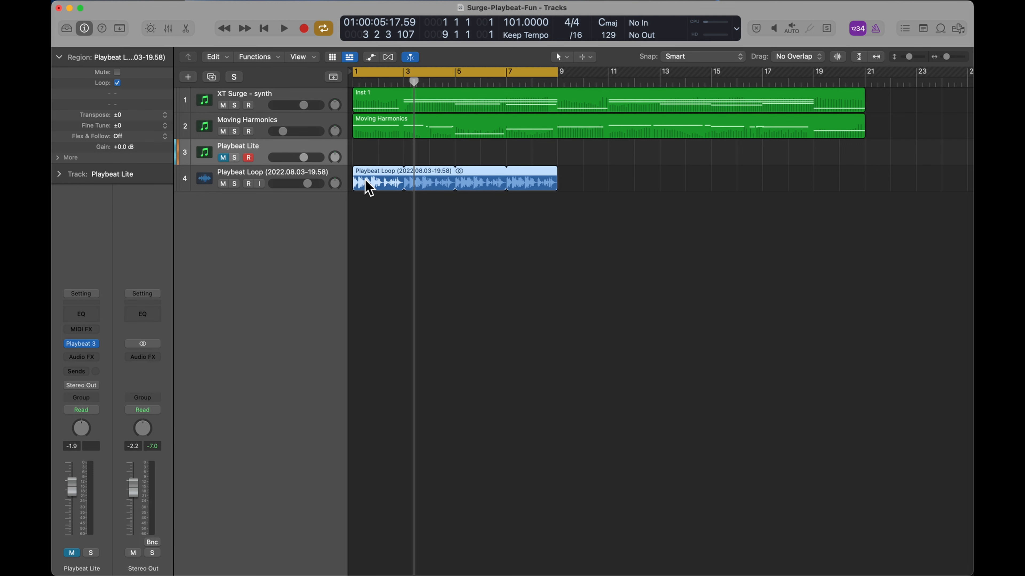
- Import Playbeat Sequence (2022.08.03-19.59).mid from Finder below the audio loop track at bar 1, including its tempo information
key(super+Tab)
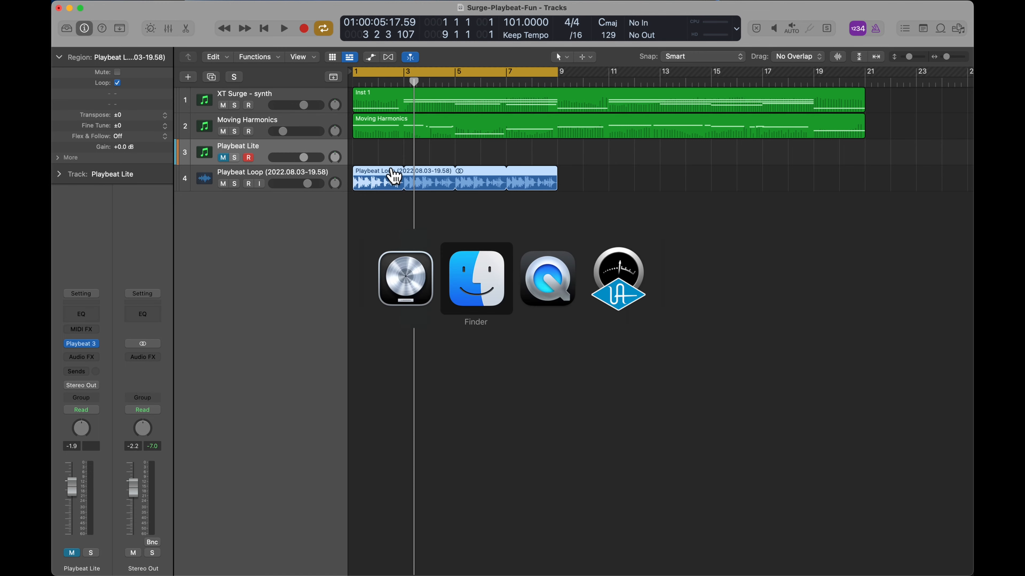
click(628, 255)
drag(640, 259, 350, 218)
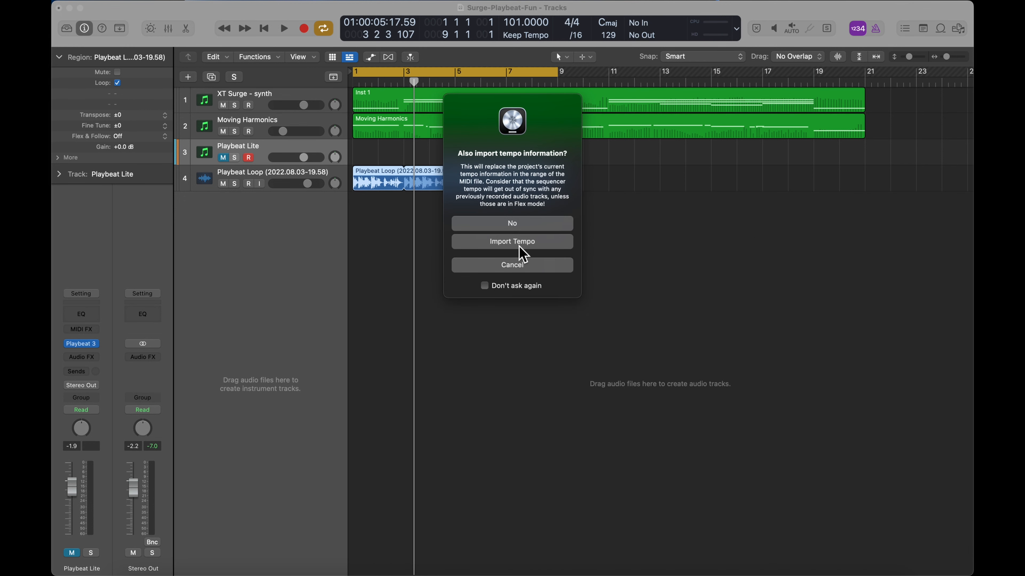
click(518, 246)
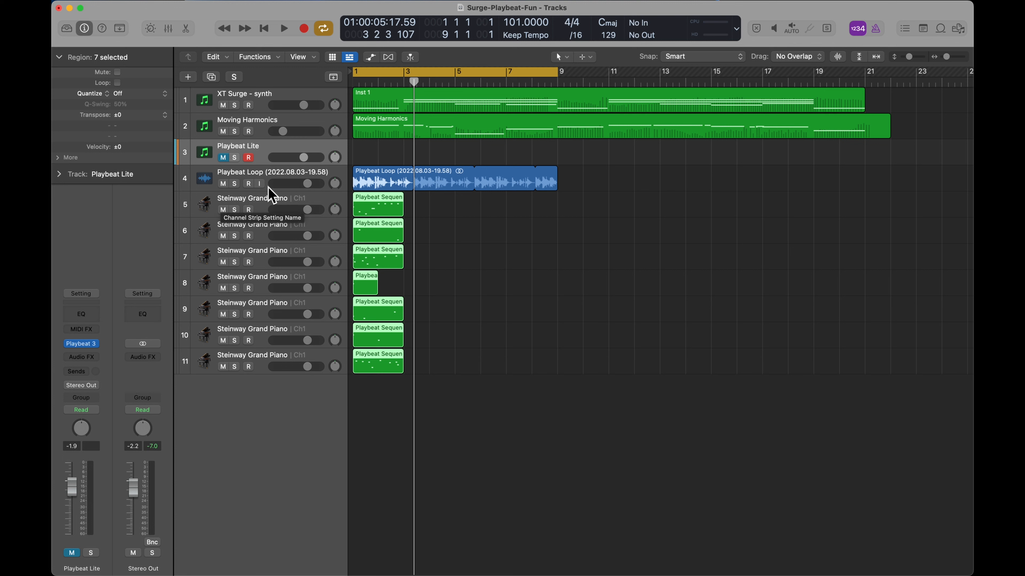
- Replace the Sampler instrument on the first imported MIDI track, track 5, with Drum Synth
click(261, 205)
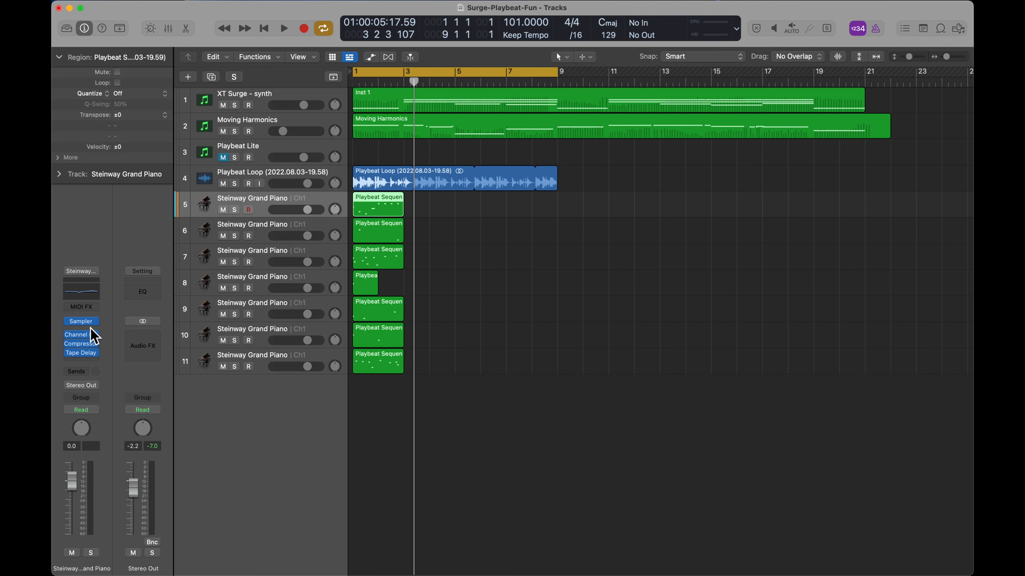
click(98, 323)
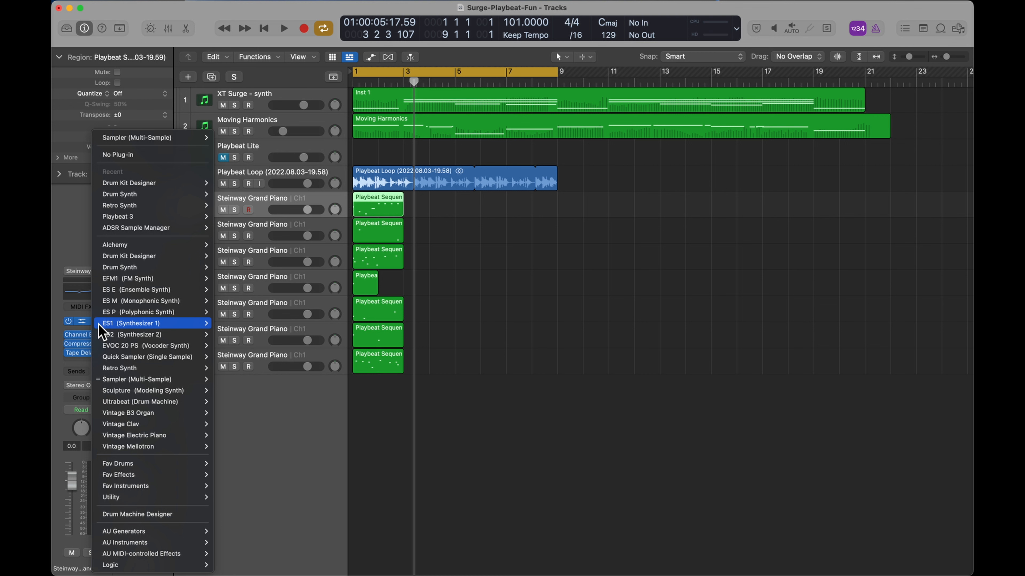
mouse_move(142, 270)
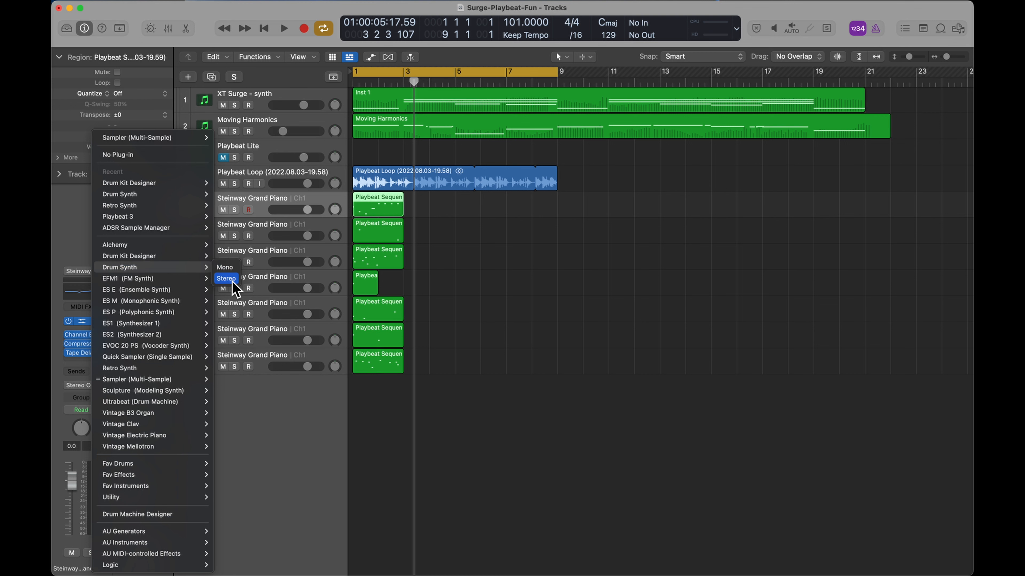
click(226, 268)
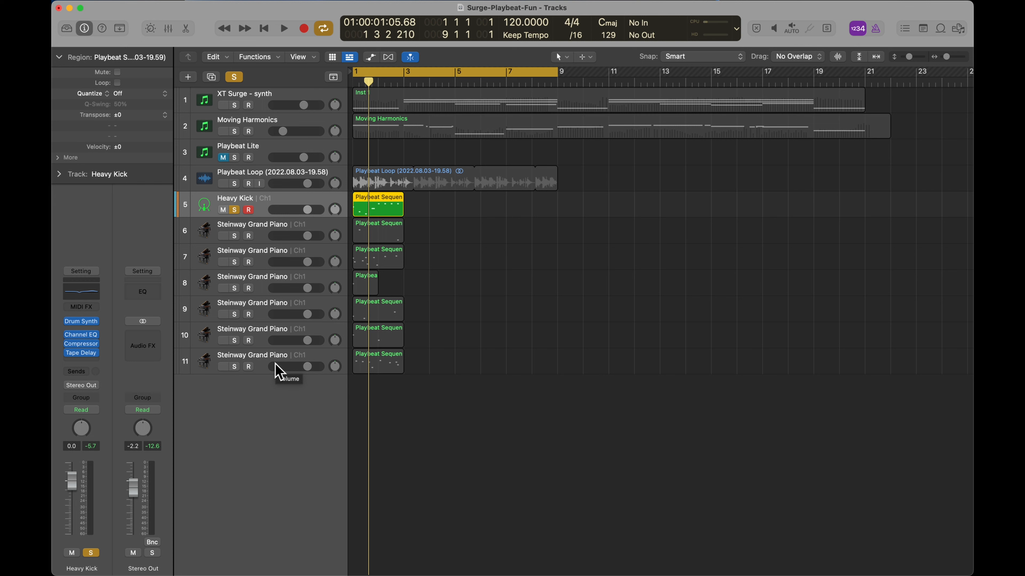
- Open the Playbeat 3 plug-in of the Playbeat Lite track to review its pattern
click(238, 146)
click(81, 344)
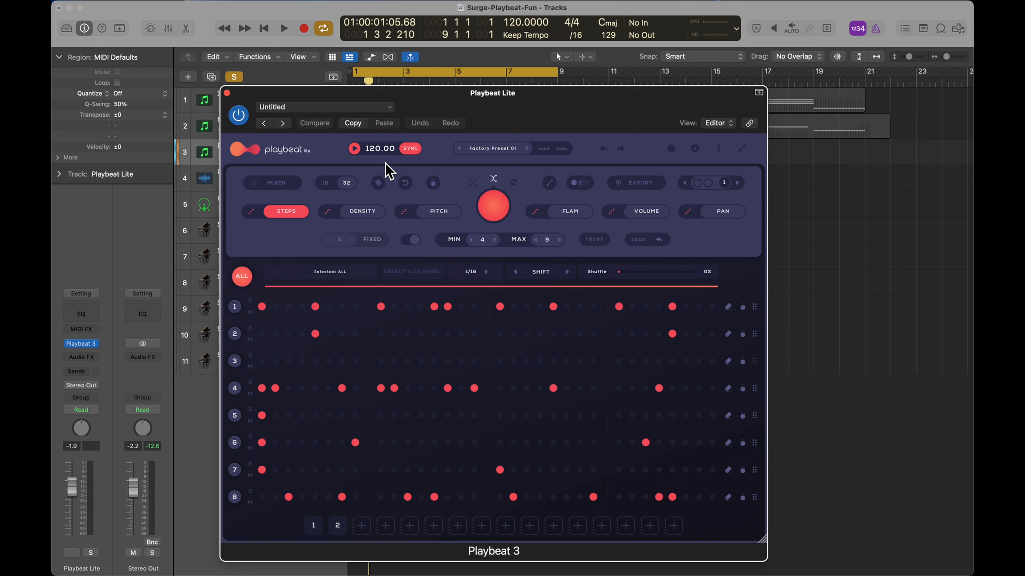
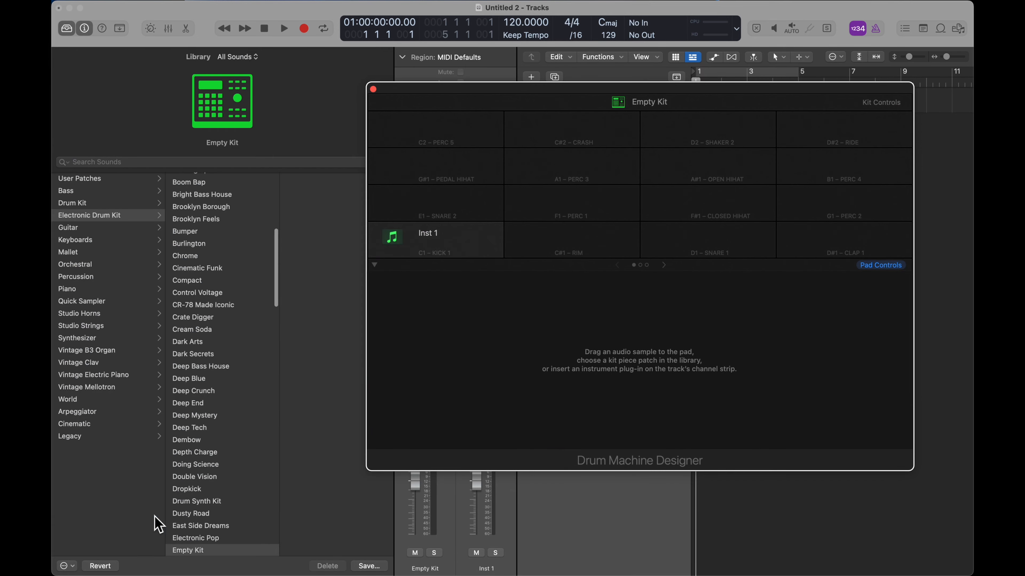
- Bring up the JAG-Acoustic-Kit folder in Finder and arrange its window beside the Drum Machine Designer pads
drag(514, 96, 239, 96)
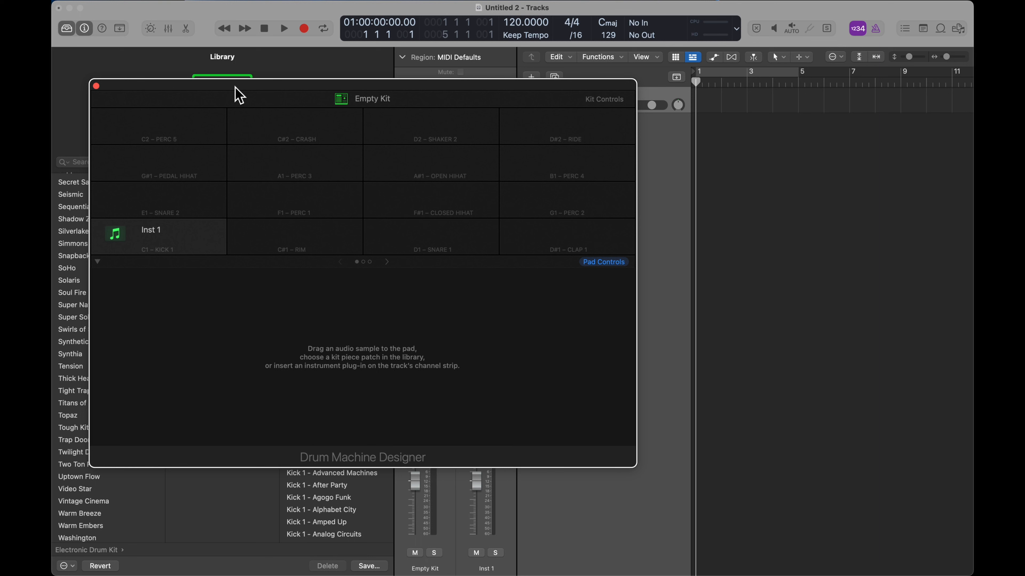
mouse_move(439, 553)
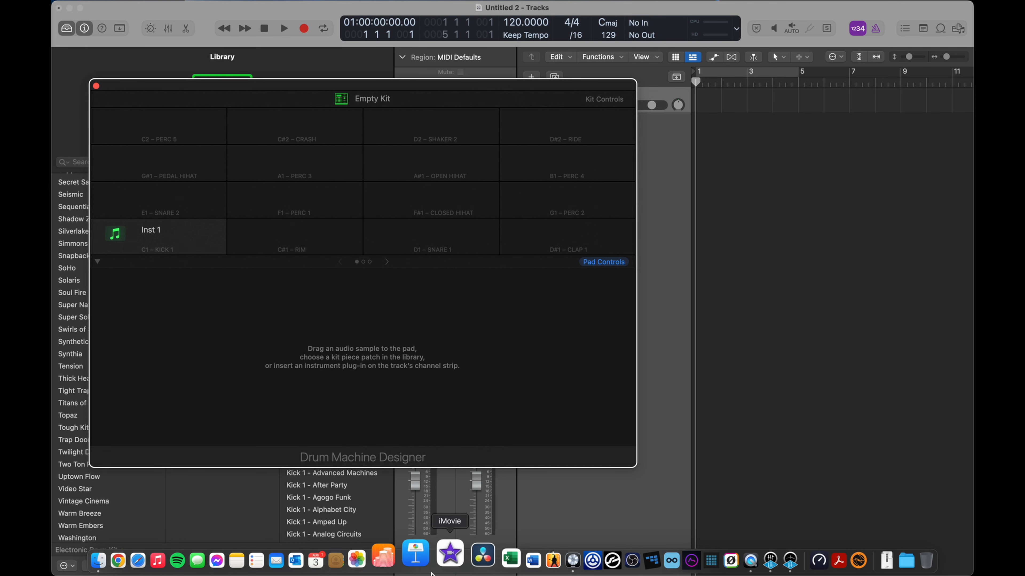
click(127, 559)
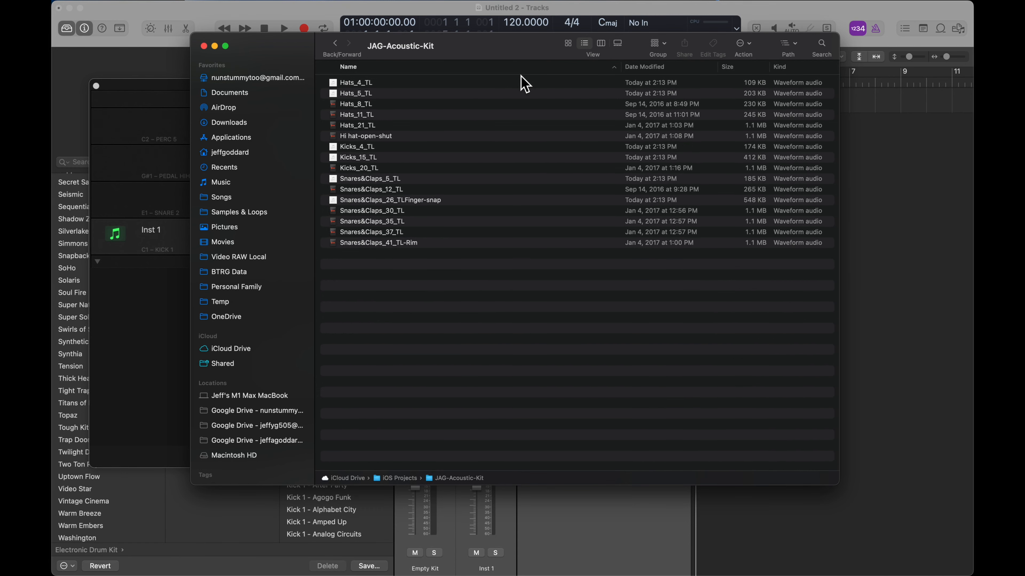
drag(485, 45, 685, 59)
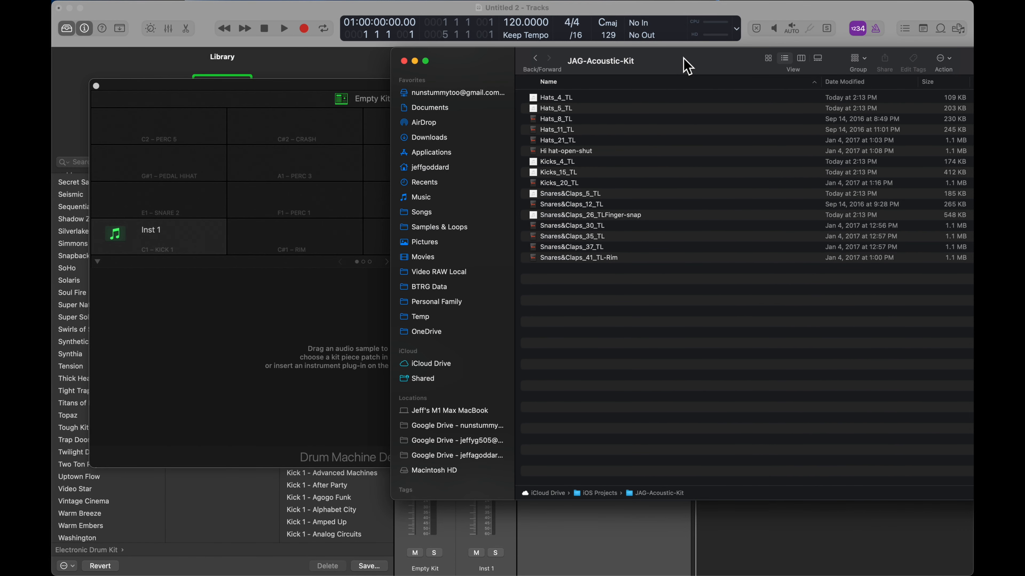
drag(298, 163, 572, 166)
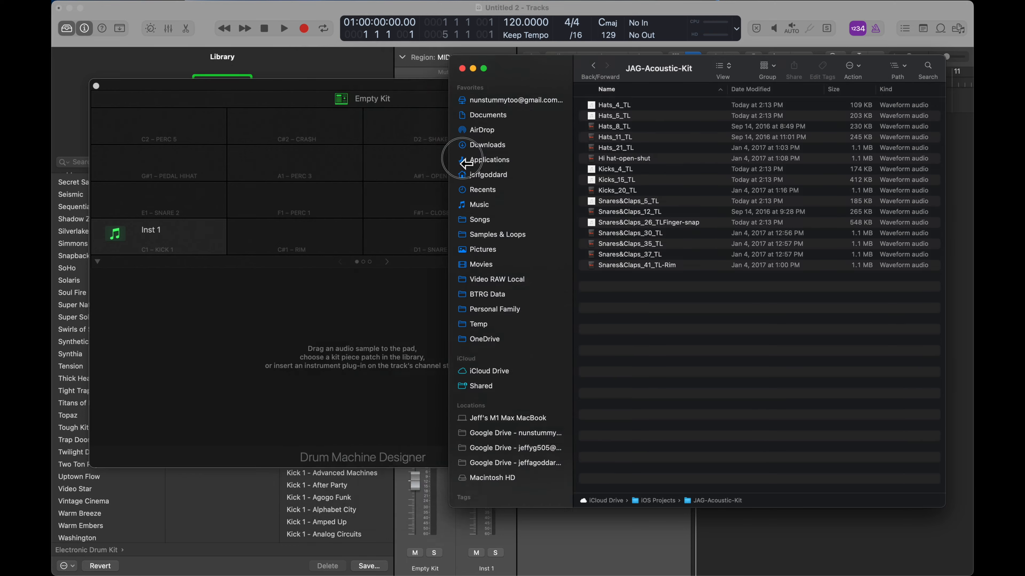
drag(670, 80, 668, 131)
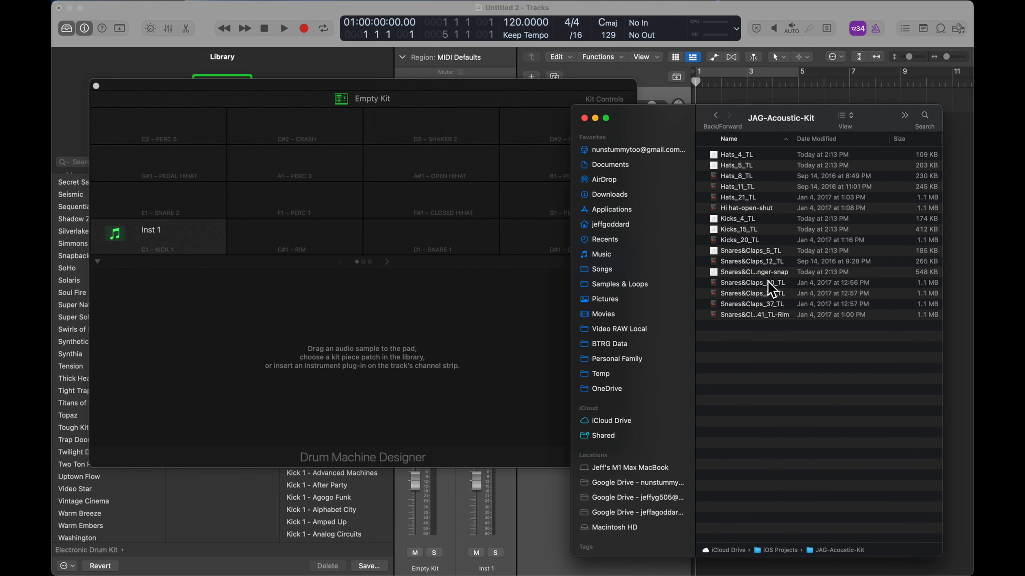
- Load Kicks_4_TL onto pad C1, Snares&Claps_5_TL onto C#1, Kicks_20_TL onto D1 and Snares&Claps_26_TLFinger-snap onto D#1
drag(745, 222, 176, 243)
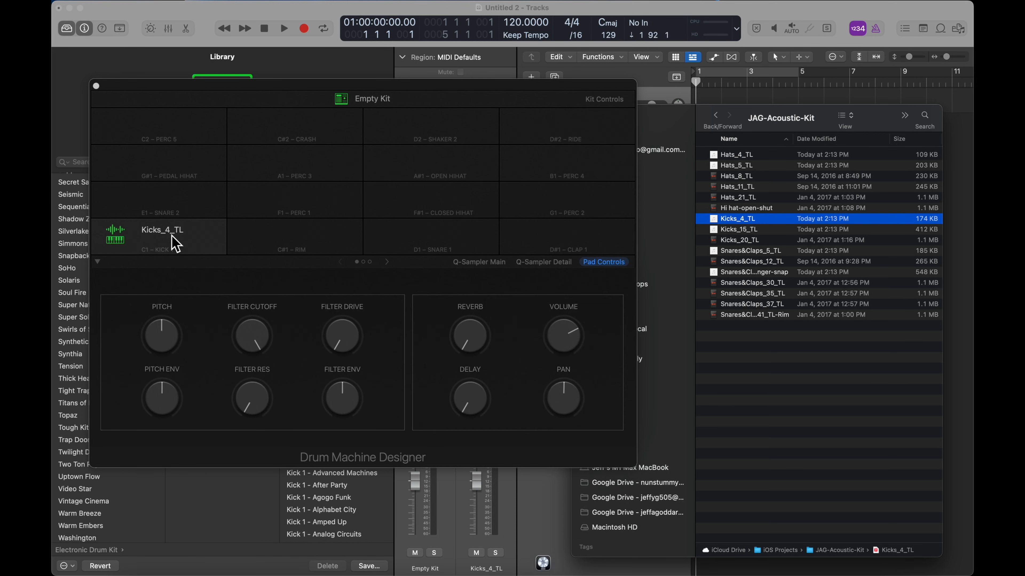
click(746, 241)
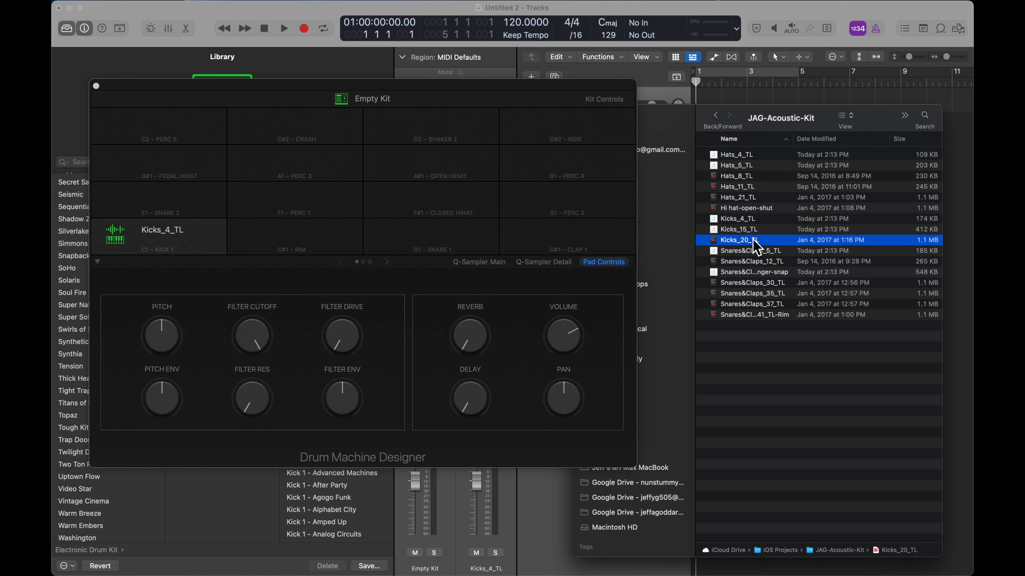
drag(752, 243, 480, 241)
drag(754, 251, 293, 241)
click(780, 316)
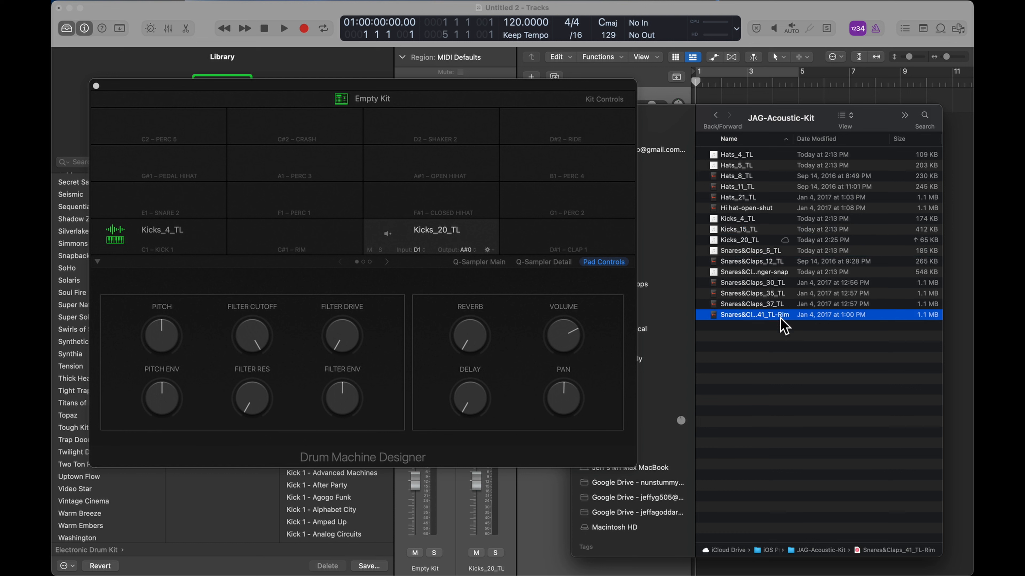
click(756, 256)
drag(758, 264, 317, 245)
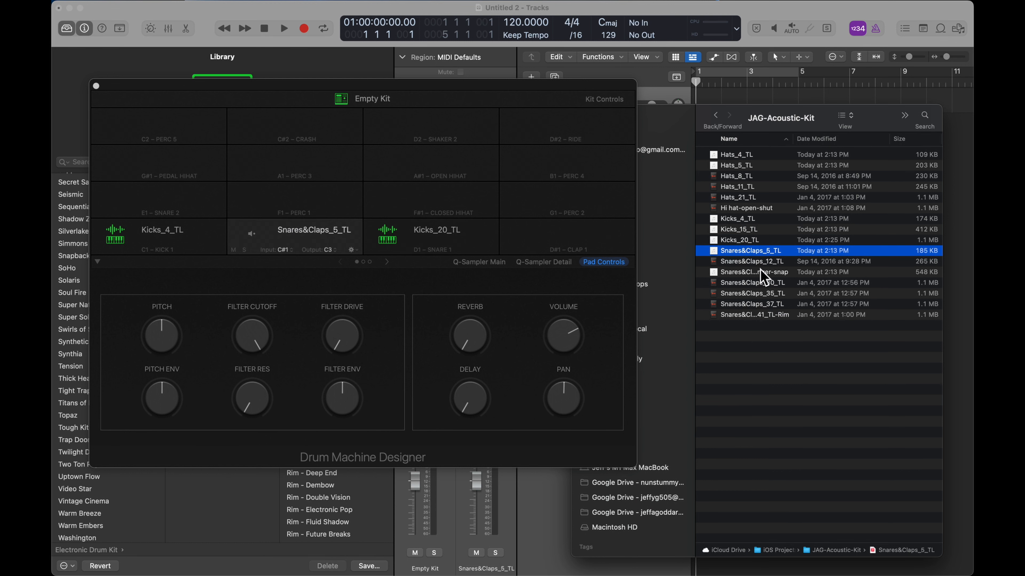
click(765, 261)
click(776, 274)
- Load the hi-hat samples Hats_8_TL onto pad E1, Hats_4_TL onto F1 and Hats_5_TL onto F#1
drag(737, 175, 182, 198)
drag(727, 154, 320, 200)
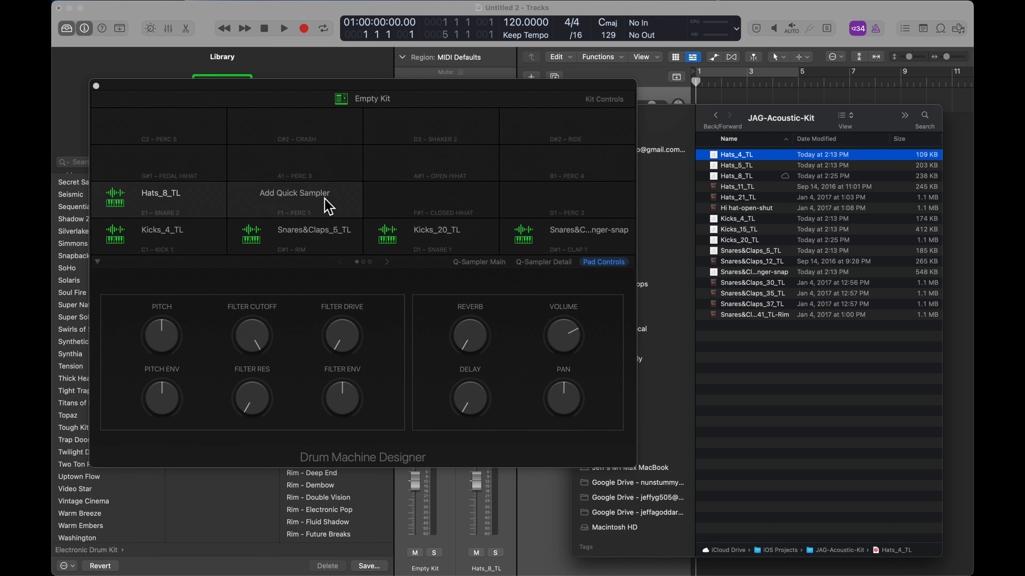
drag(742, 170, 460, 208)
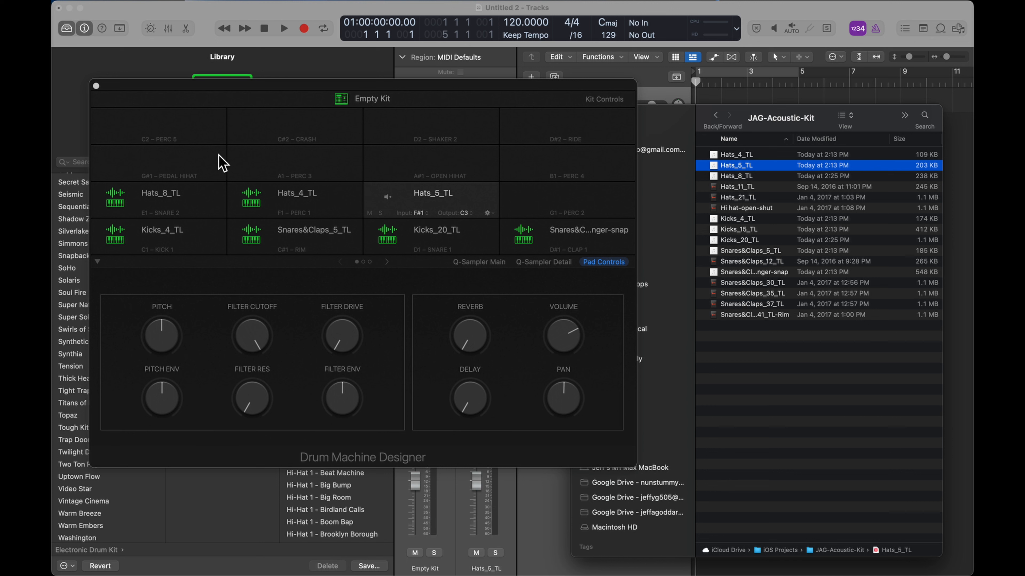
- Examine the input note choices of the Hats_5_TL pad, including the C1 - B1 range
click(427, 224)
click(426, 217)
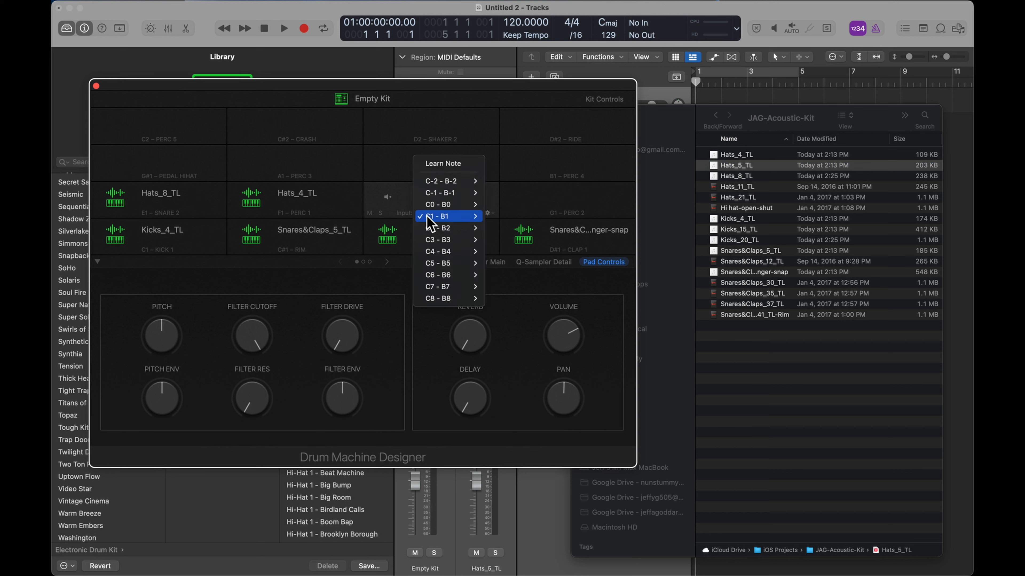
mouse_move(428, 220)
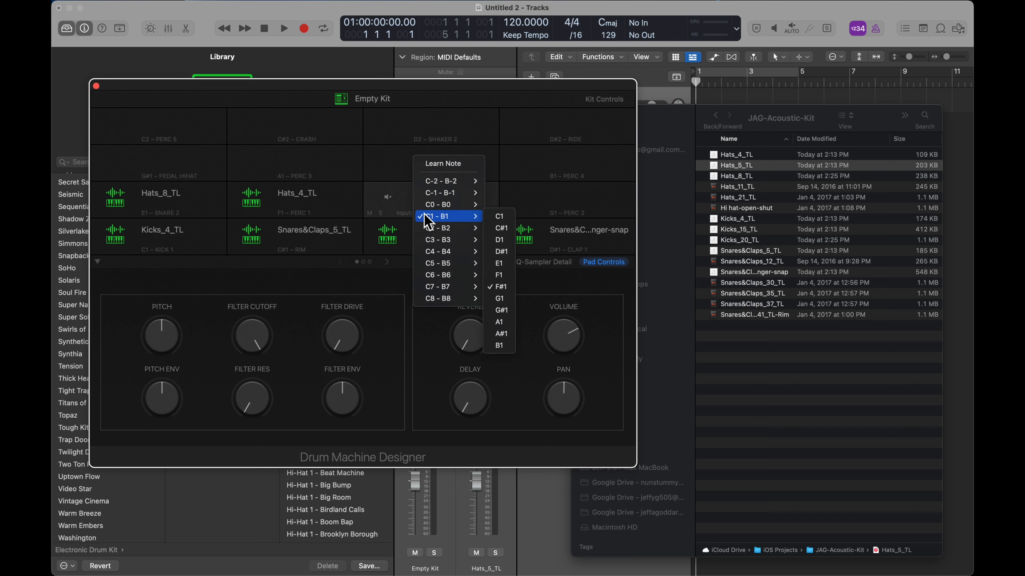
click(374, 127)
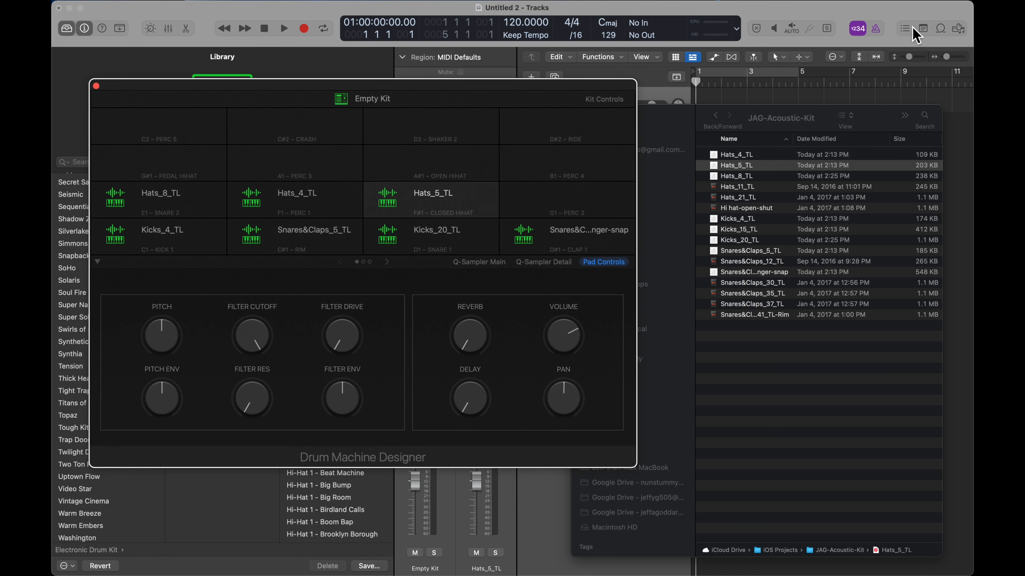
- Search Apple Loops for "cymbals" and load Crash Cymbal 01 onto pad G#1 and Ride 01 onto pad A1
click(887, 89)
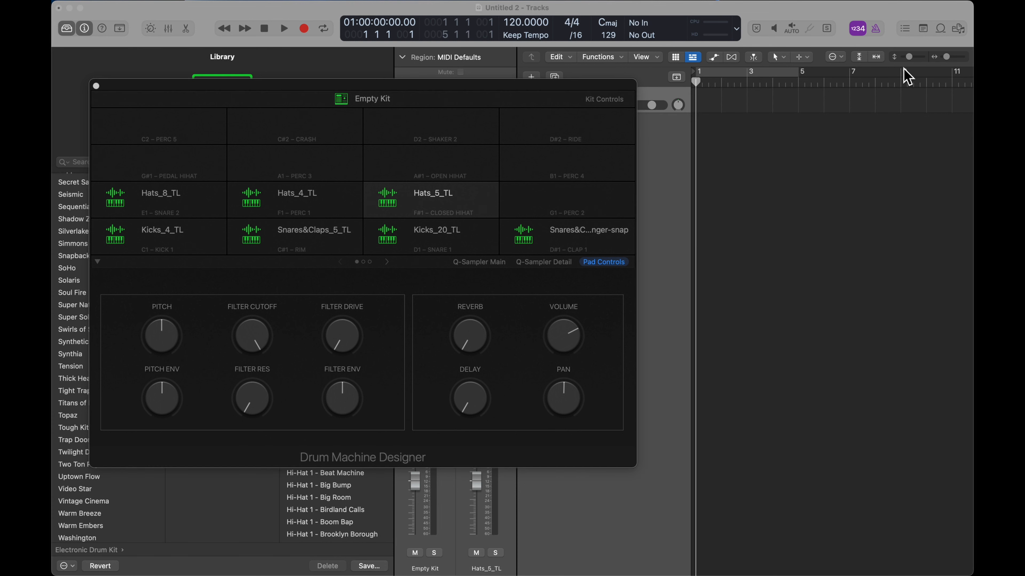
click(941, 29)
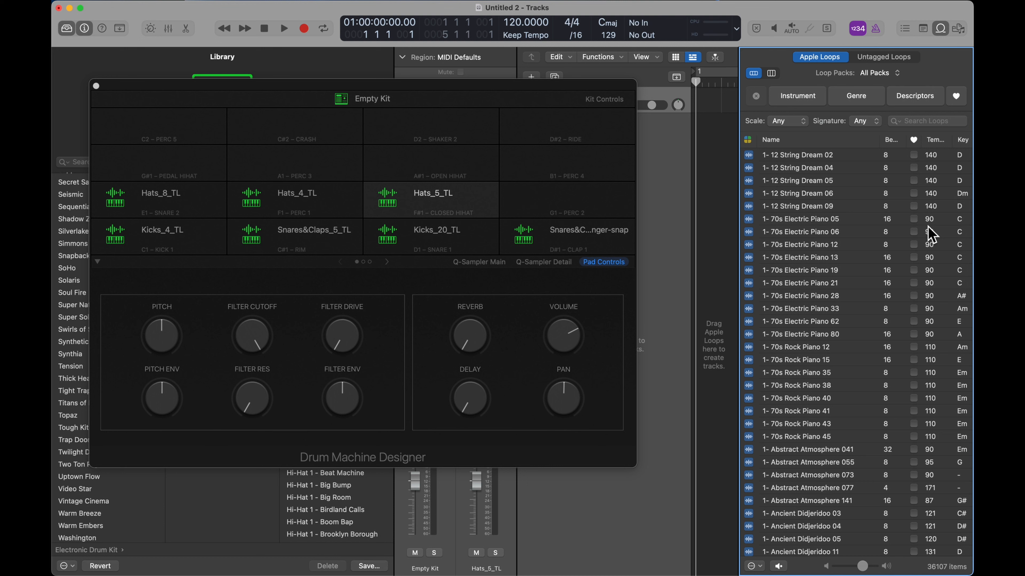
click(914, 126)
text(cymbals)
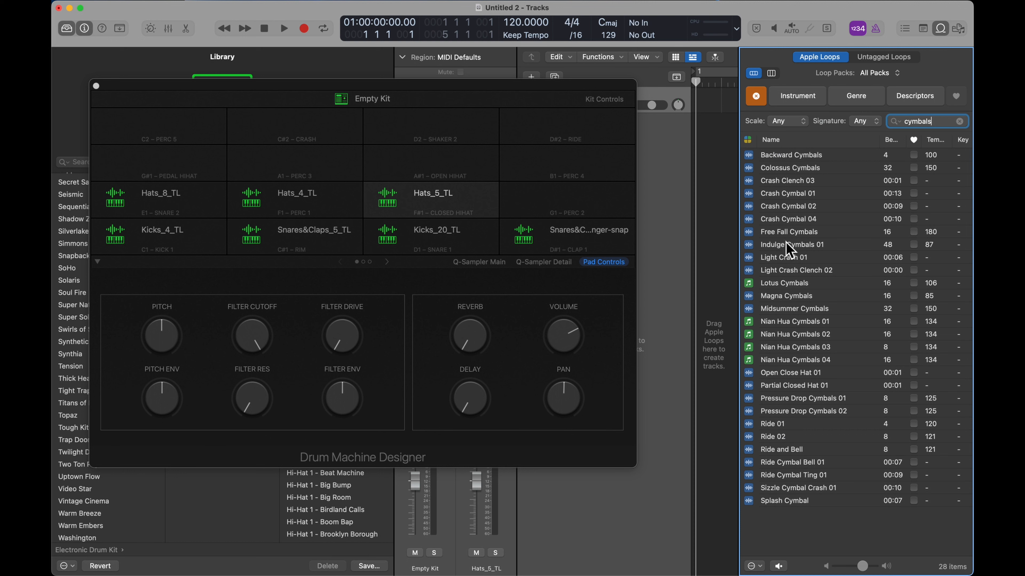
click(752, 199)
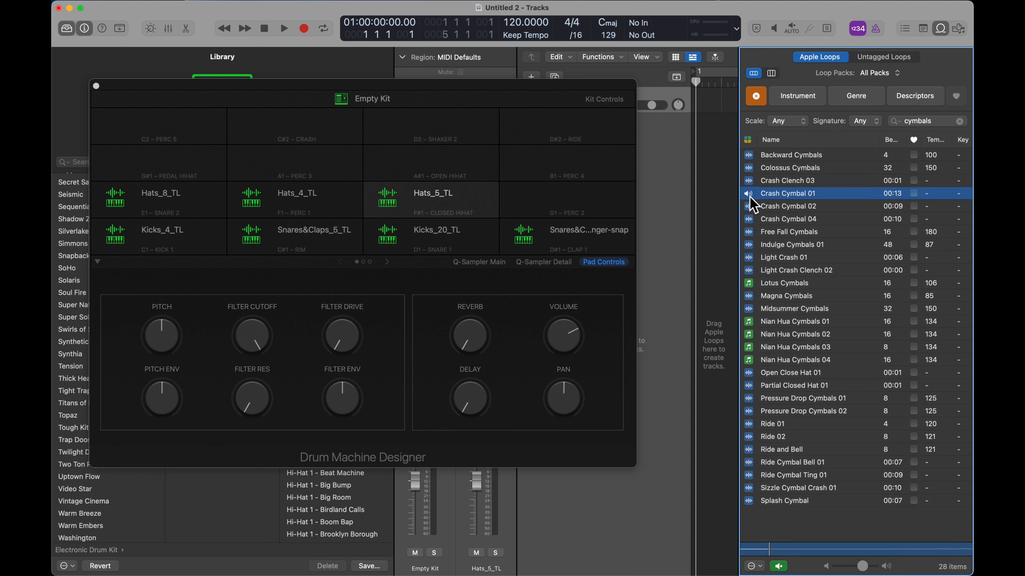
drag(804, 198, 190, 171)
drag(748, 423, 322, 167)
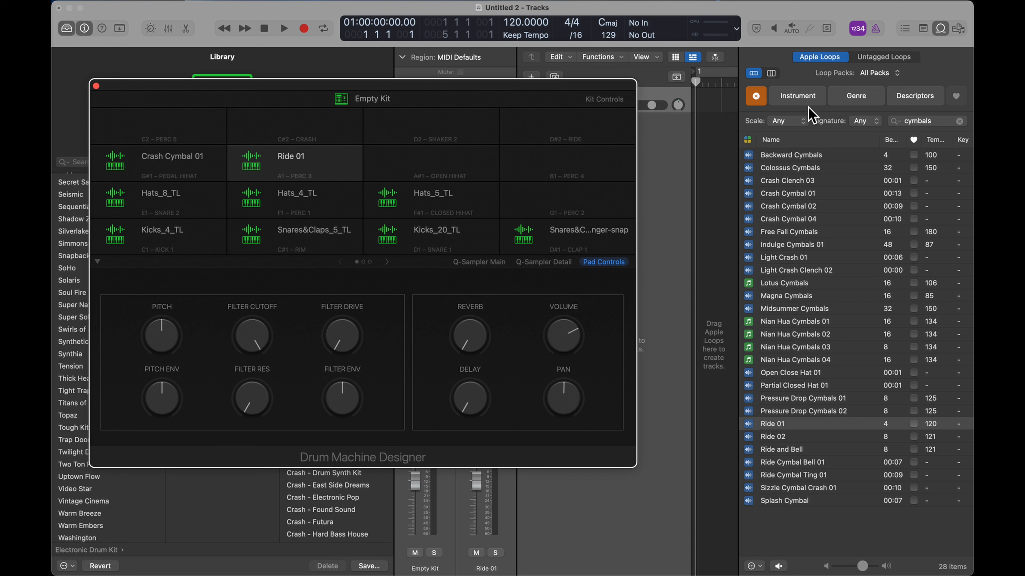
- Reset the loop search, filter by the Vocals instrument, and load "Hit It" Vocal onto pad A#1 and "Ooh" Vocal onto B1
click(755, 98)
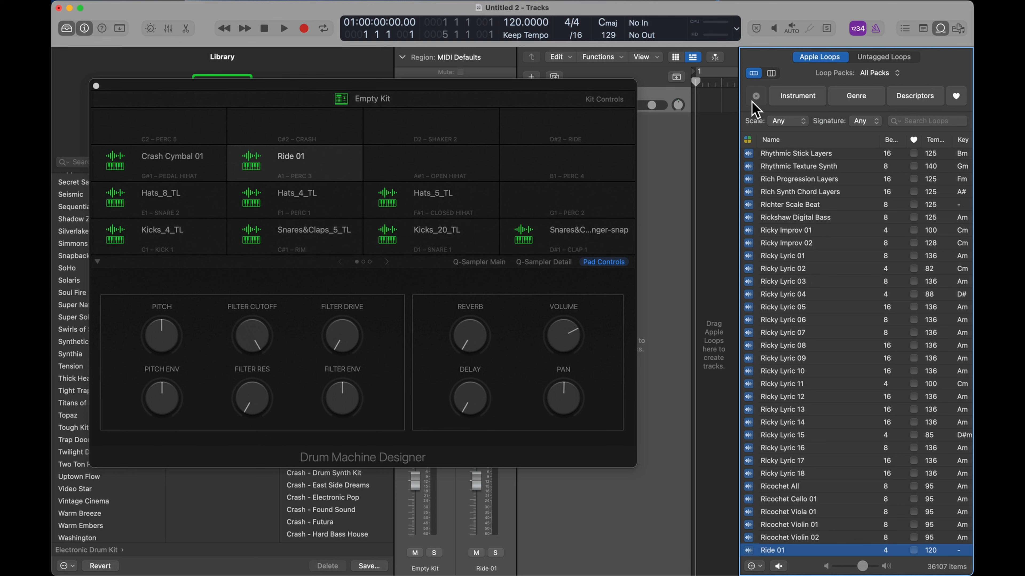
click(797, 95)
click(942, 156)
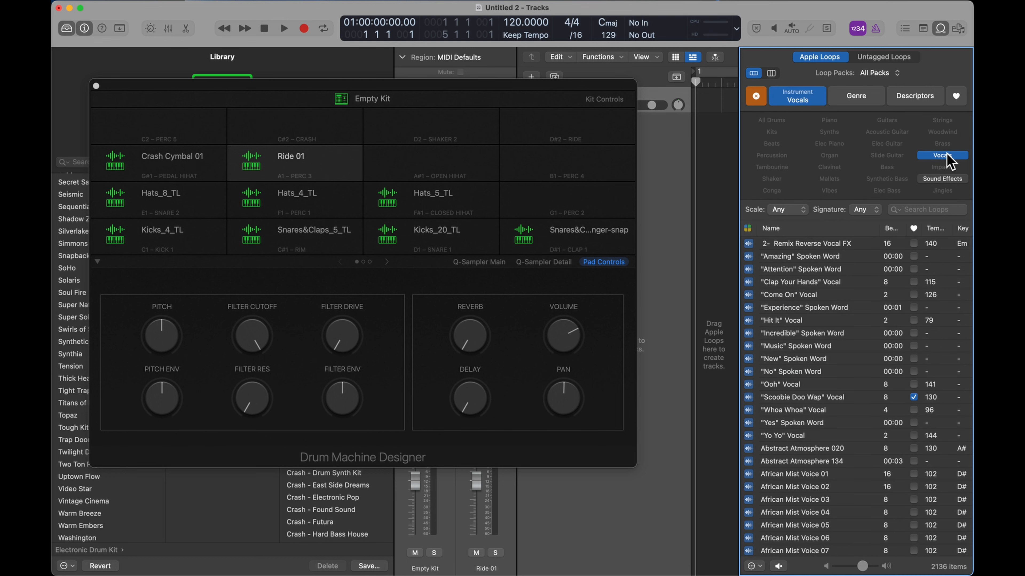
click(778, 323)
drag(779, 323, 435, 175)
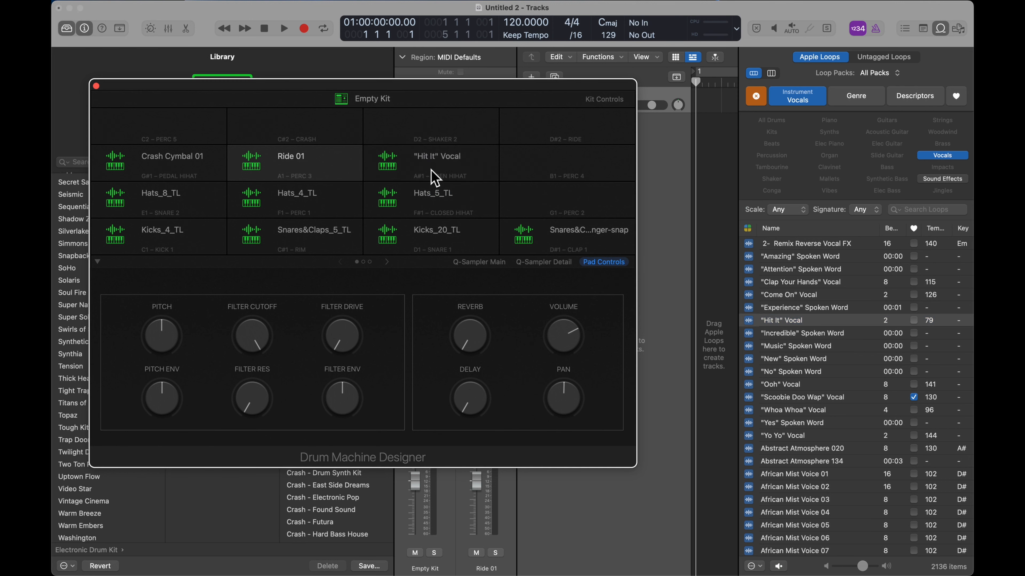
click(801, 387)
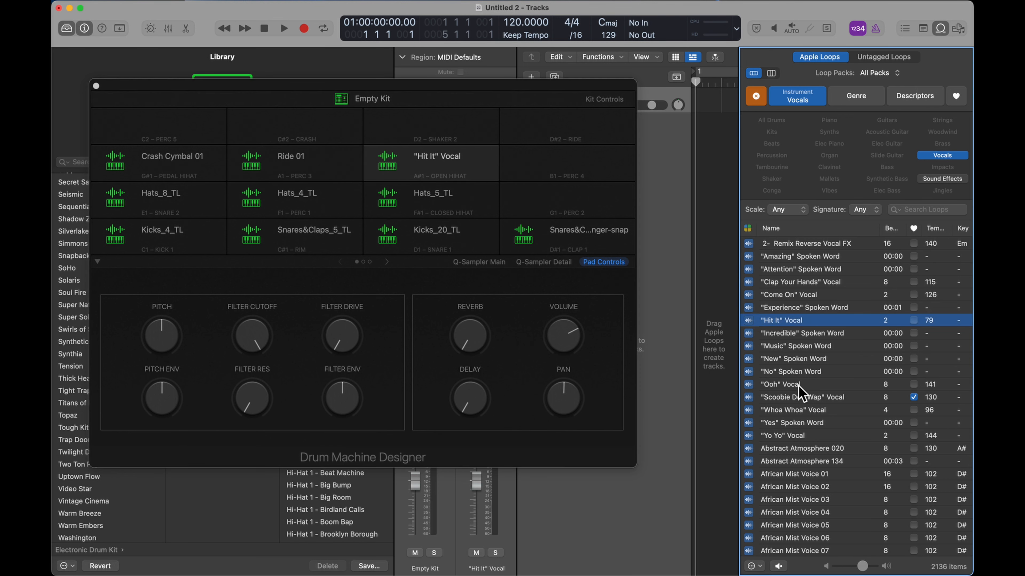
drag(801, 388, 565, 169)
- Compare the whole kit's controls with the individual controls of the "Hit It" Vocal pad
click(461, 172)
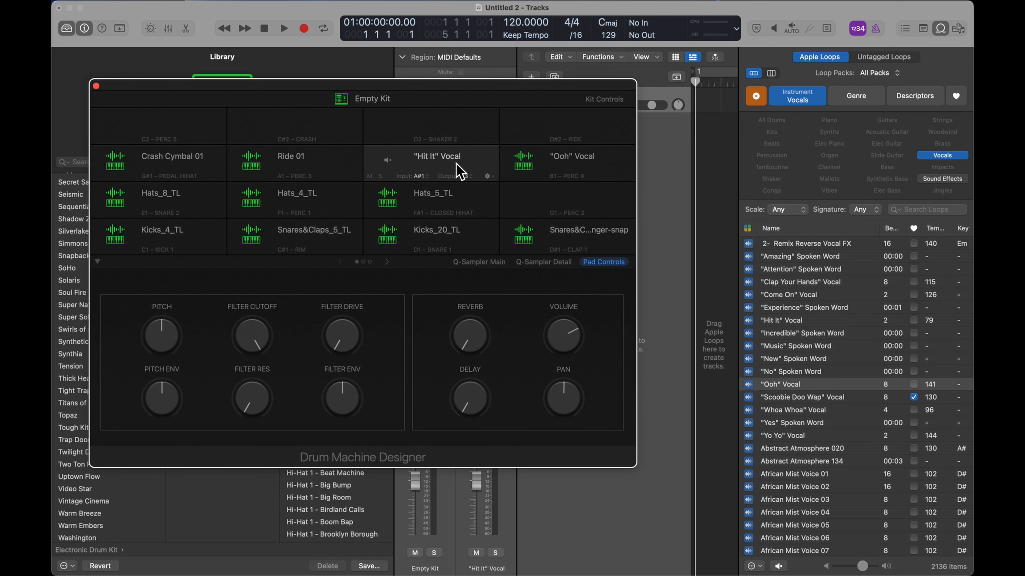
click(605, 101)
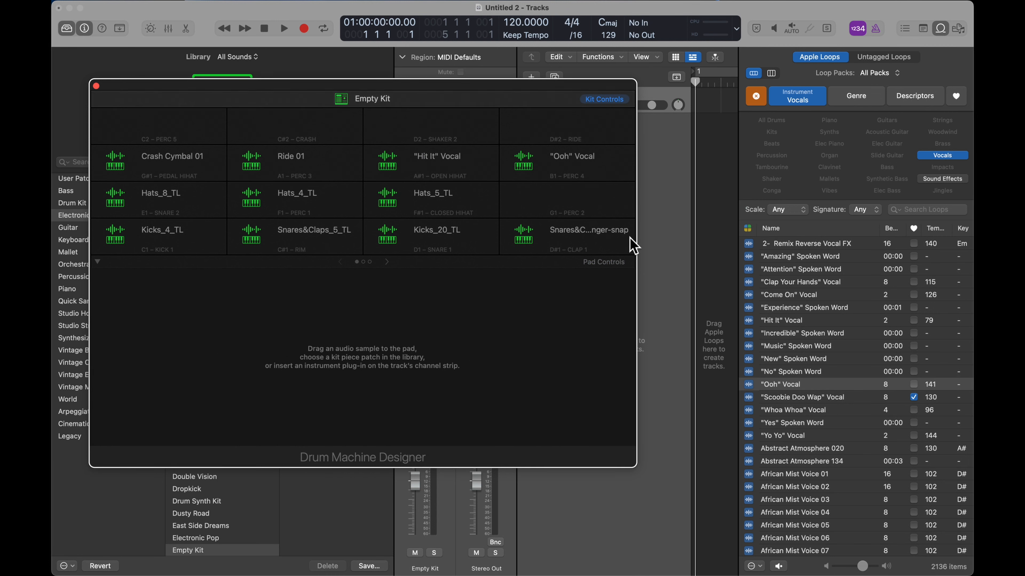
click(611, 263)
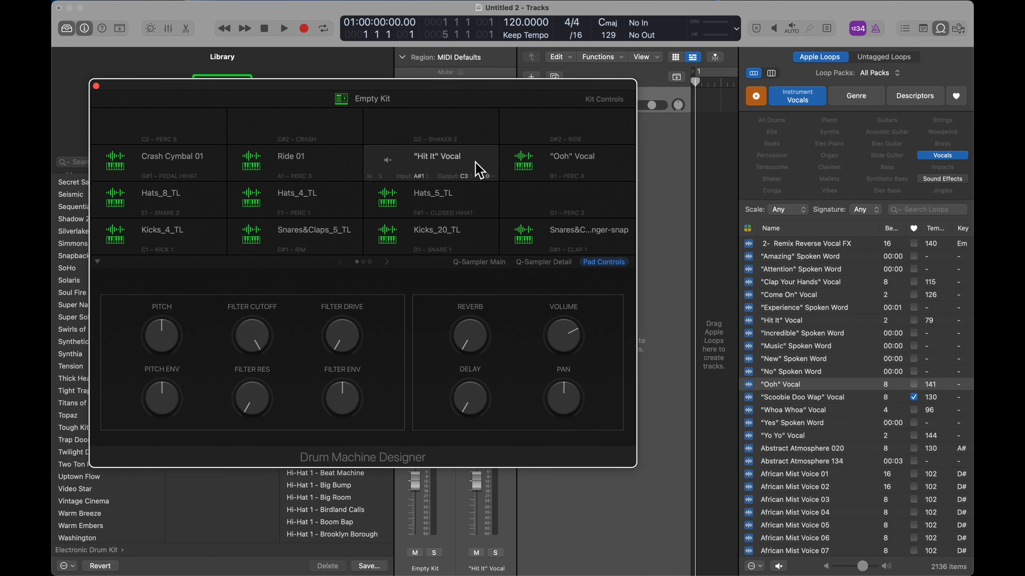
- Audition the "Hit It" Vocal pad, lower its pitch to -7 and raise its reverb
click(442, 168)
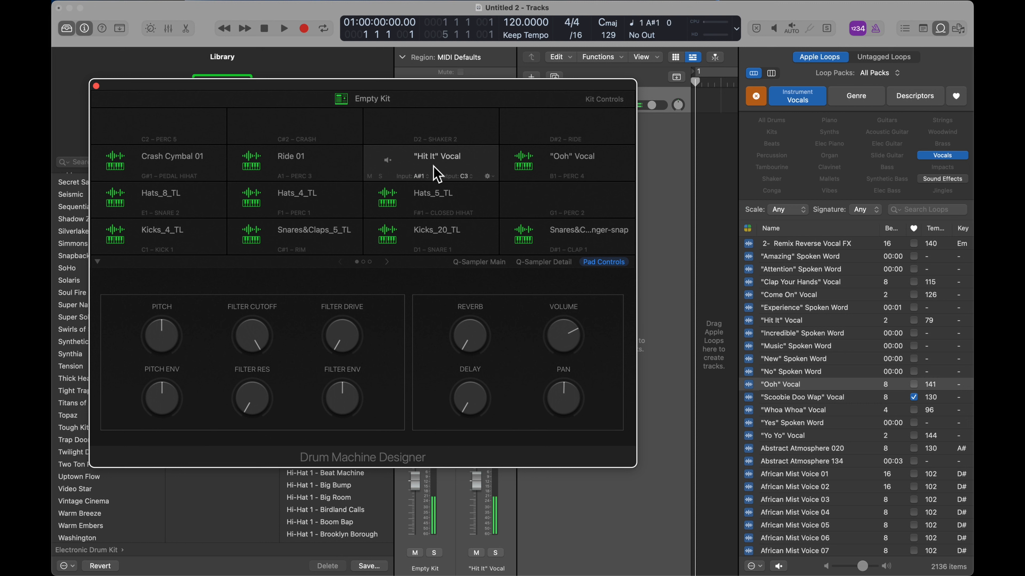
drag(161, 341, 194, 397)
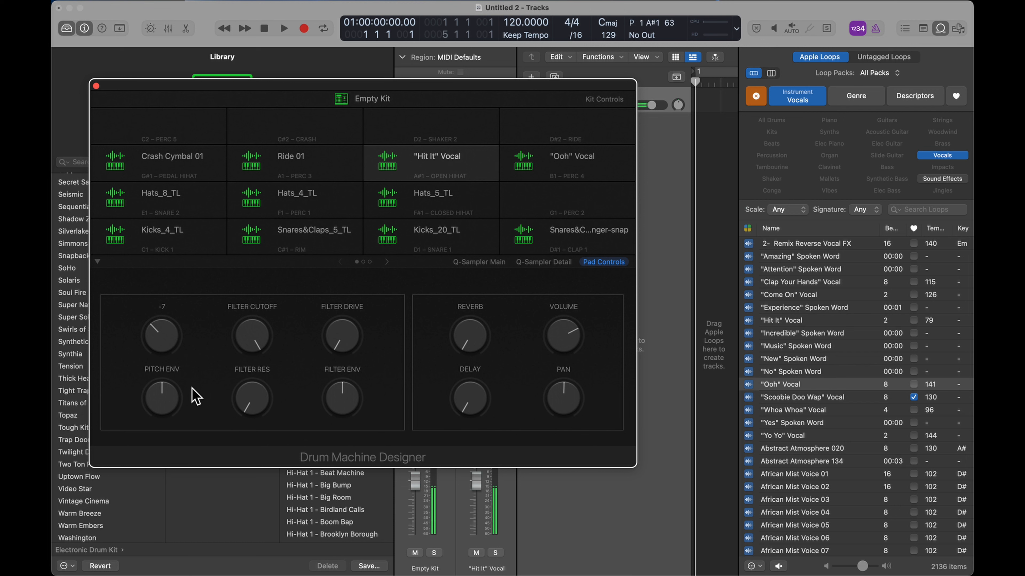
drag(471, 350, 468, 309)
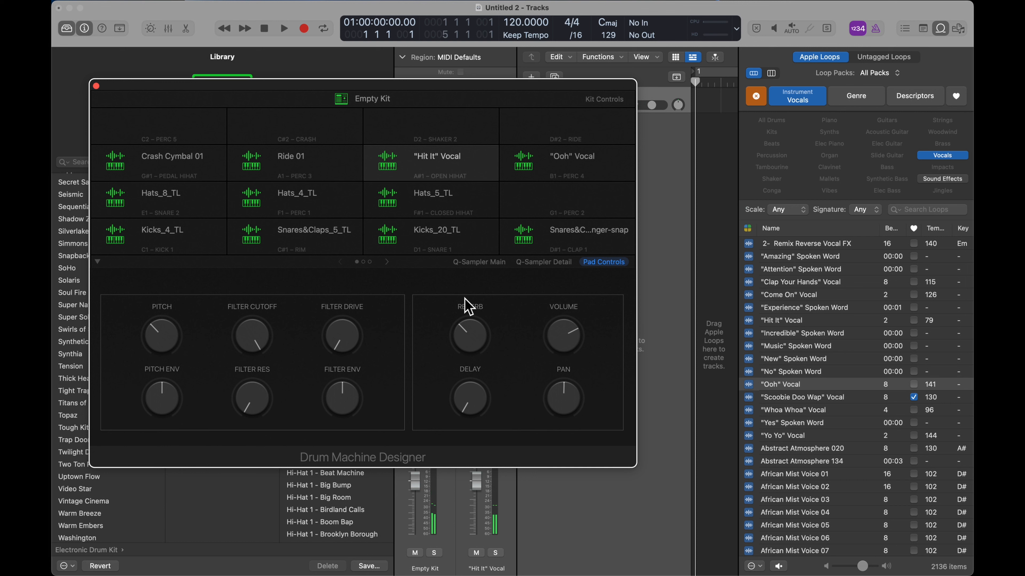
- Look at the second page of drum pads and return to the first page
click(386, 262)
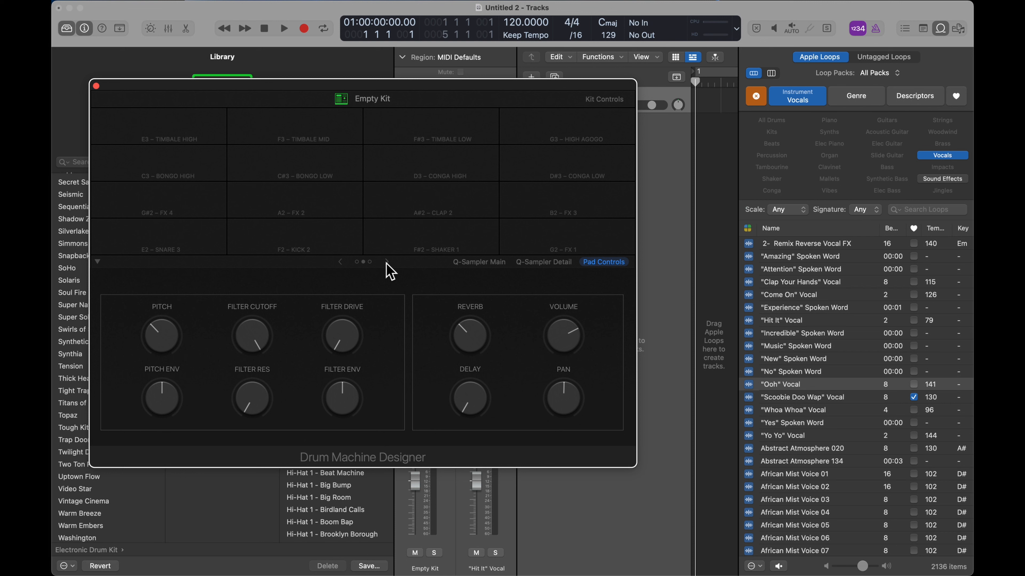
click(341, 263)
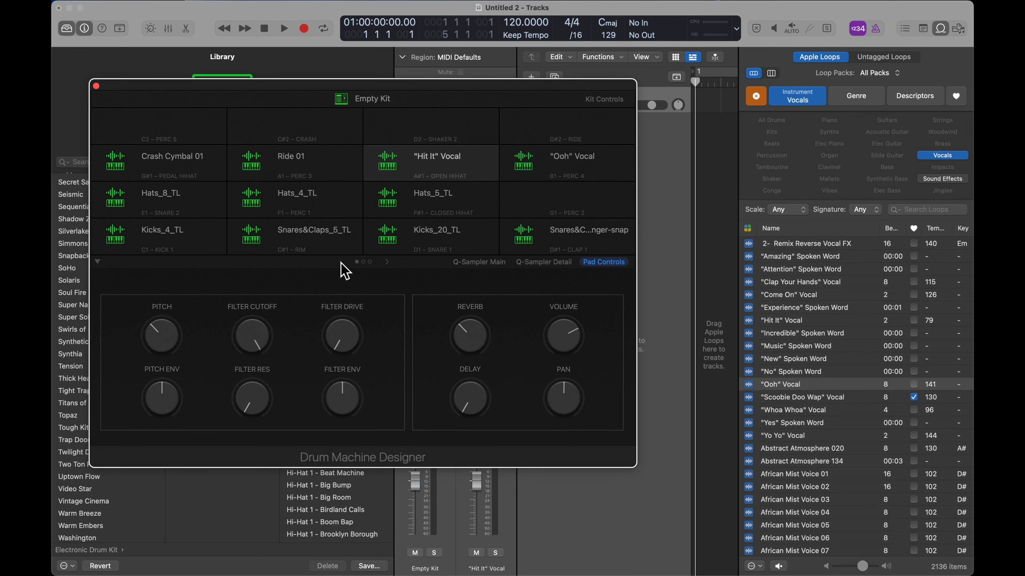
- Hide the loop browser, move the Drum Machine Designer window aside, and select the whole kit to list Library kit presets
click(941, 28)
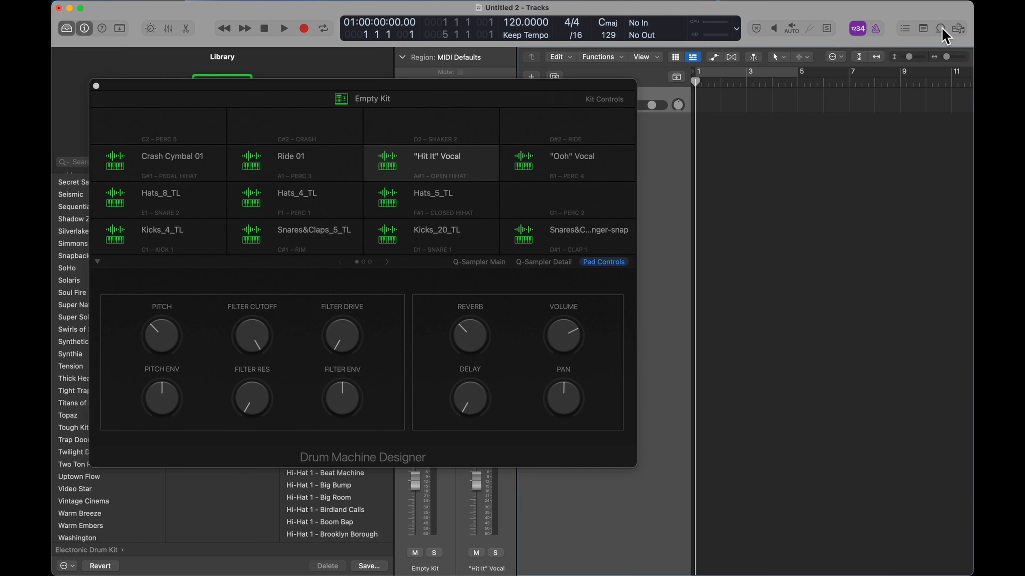
drag(453, 94, 700, 110)
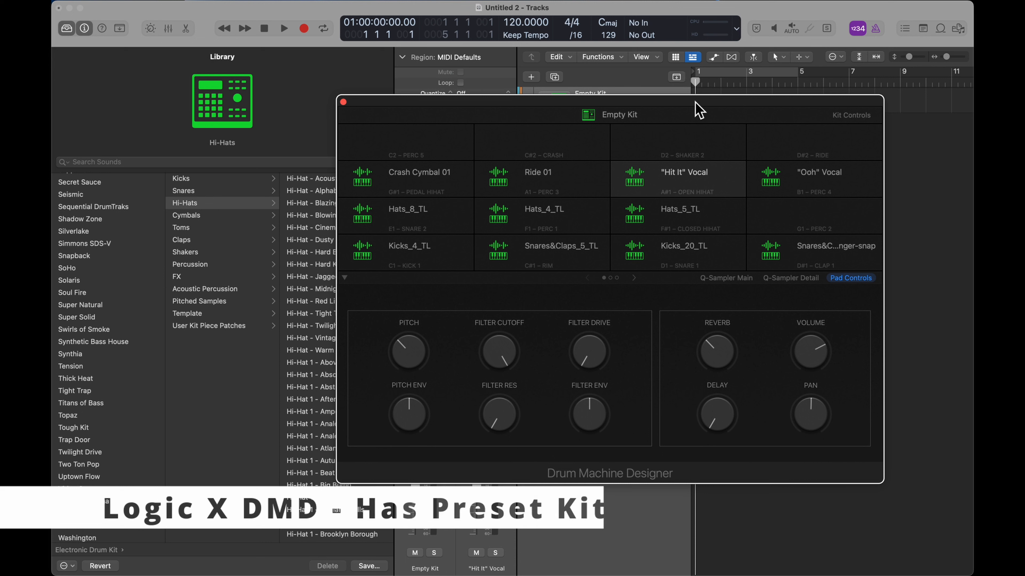
click(848, 117)
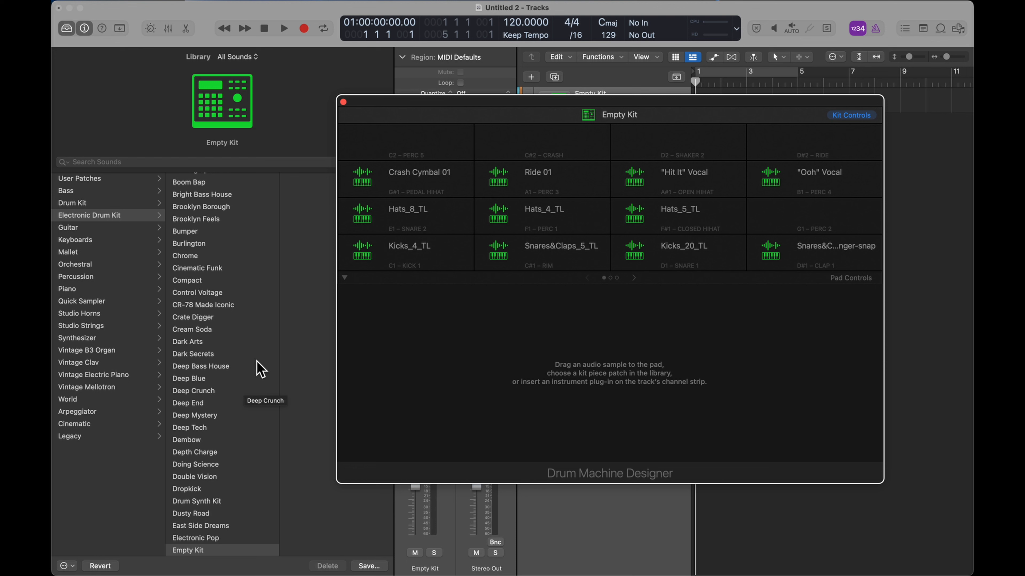
- Load the Bright Bass House kit from the Electronic Drum Kit presets, then audition and select its Vocal pad
scroll(275, 252, up, 5)
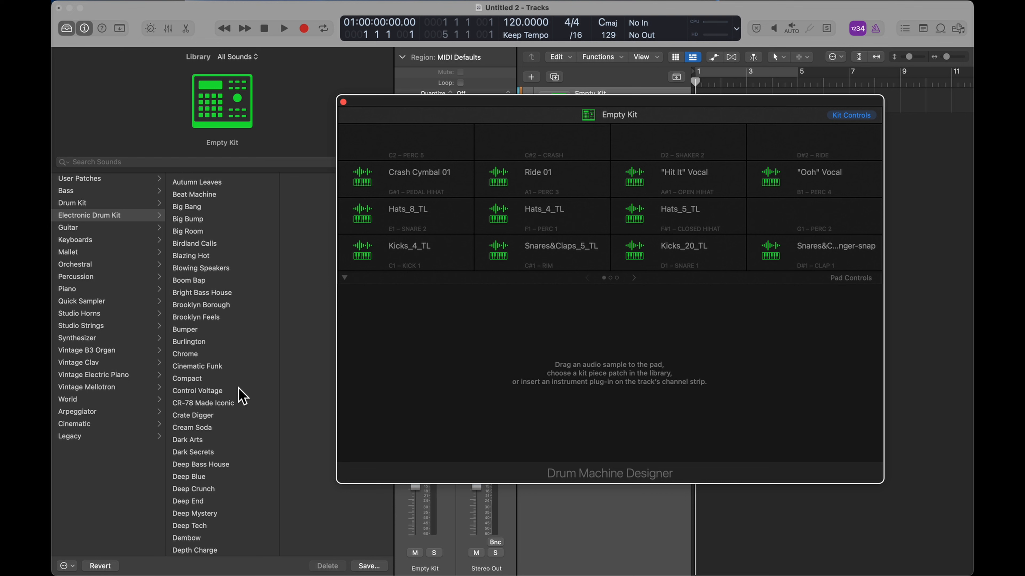
click(206, 294)
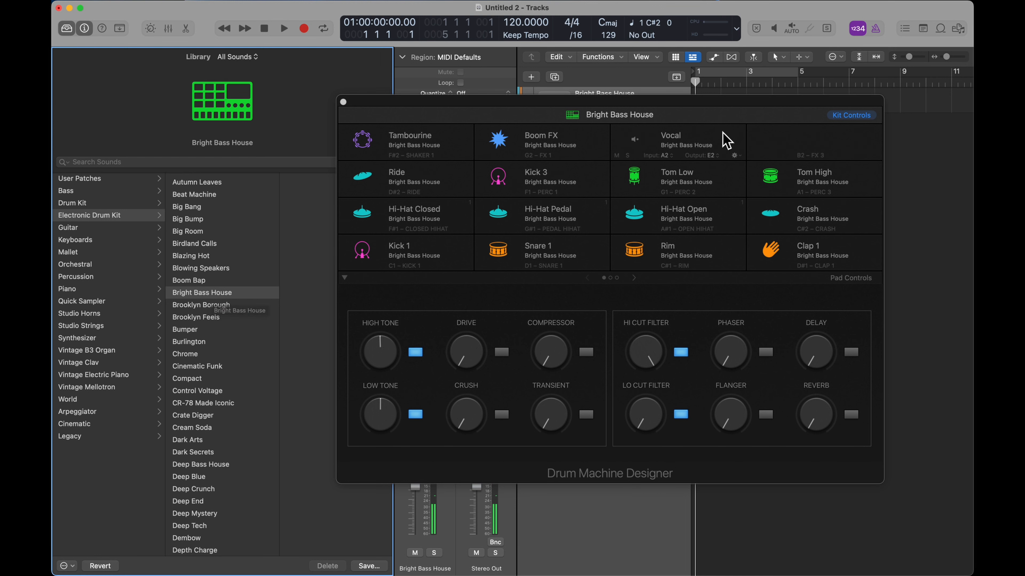
click(677, 150)
click(691, 146)
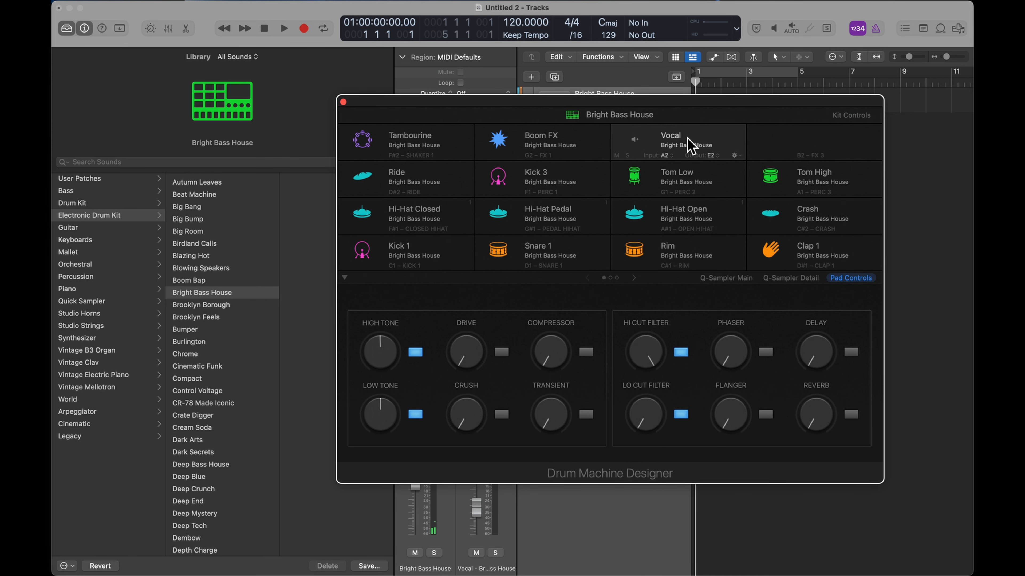
click(670, 159)
click(695, 97)
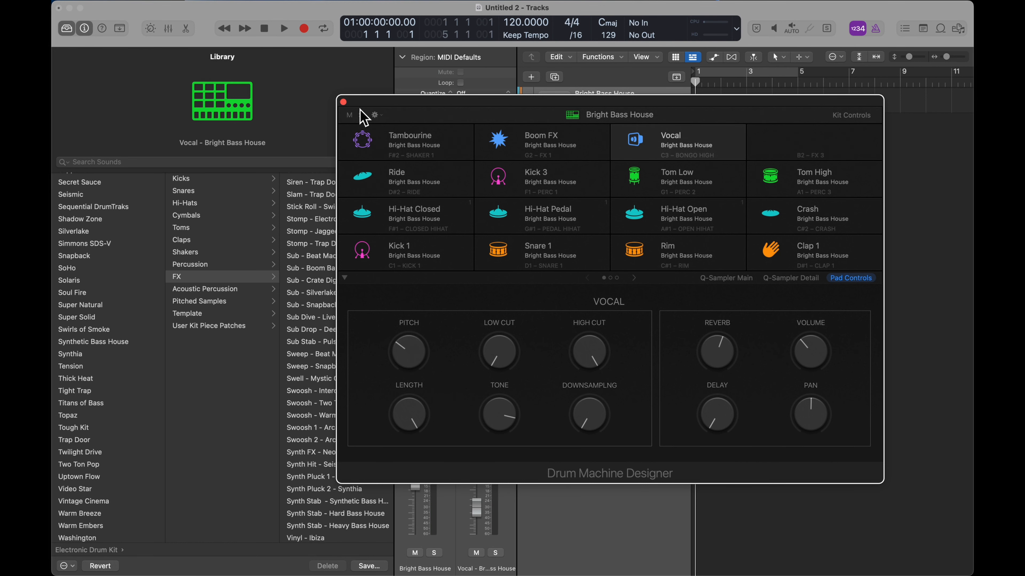
- Close the Drum Machine Designer window and hide the Library
click(344, 103)
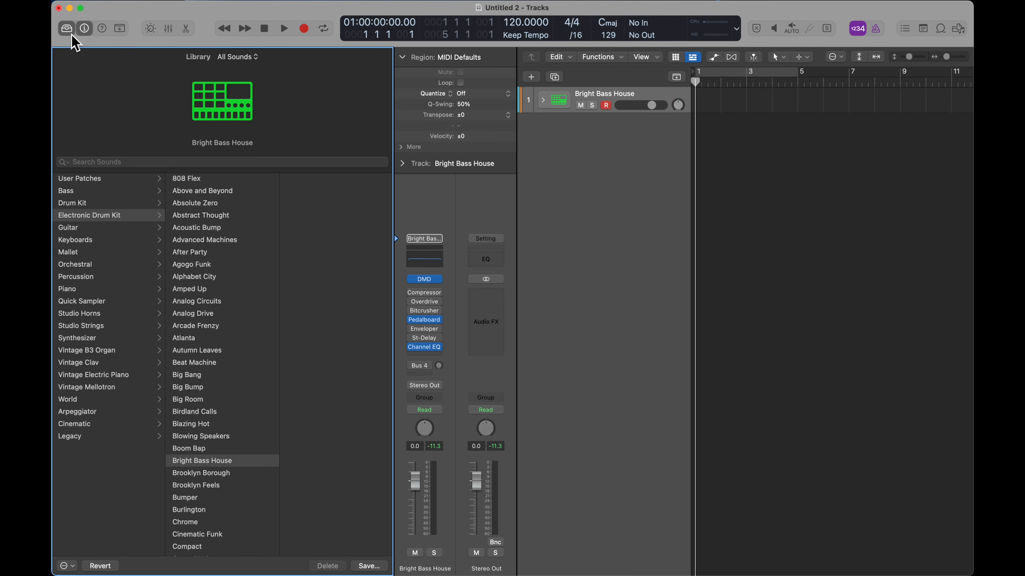
click(66, 29)
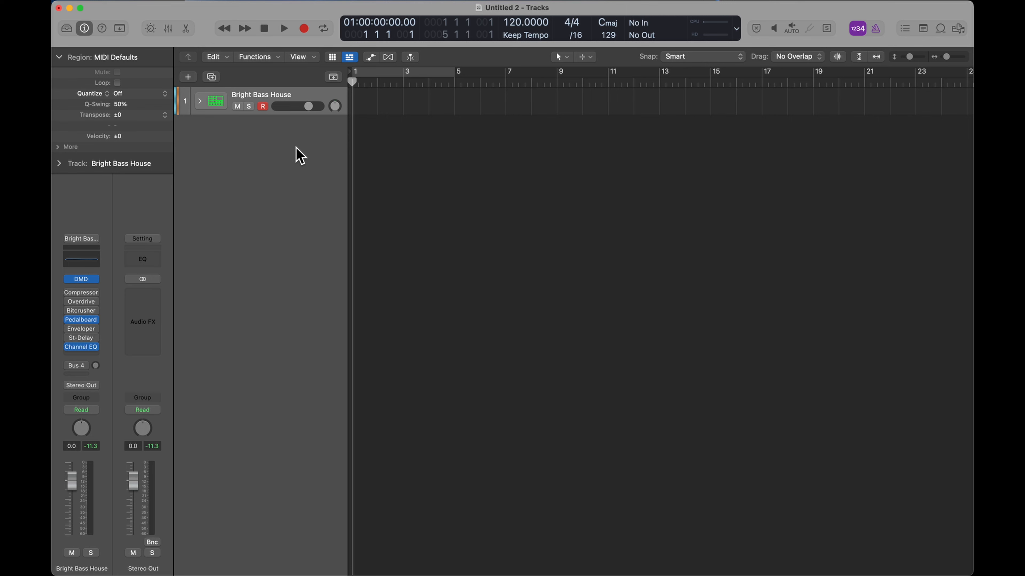
- Create a pattern region at bar 1 on the Bright Bass House track and enlarge the Step Sequencer area
scroll(296, 147, up, 5)
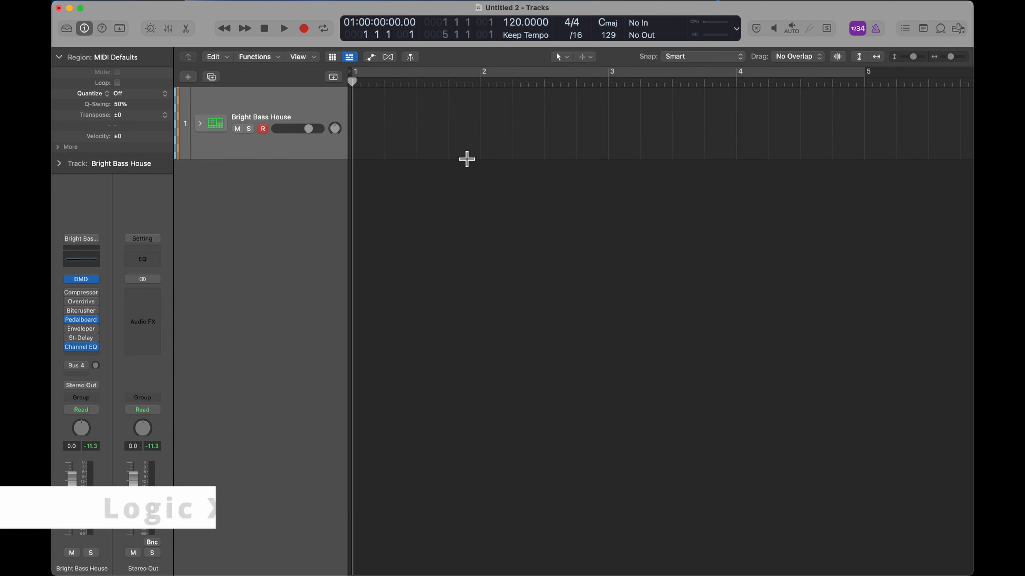
right_click(398, 126)
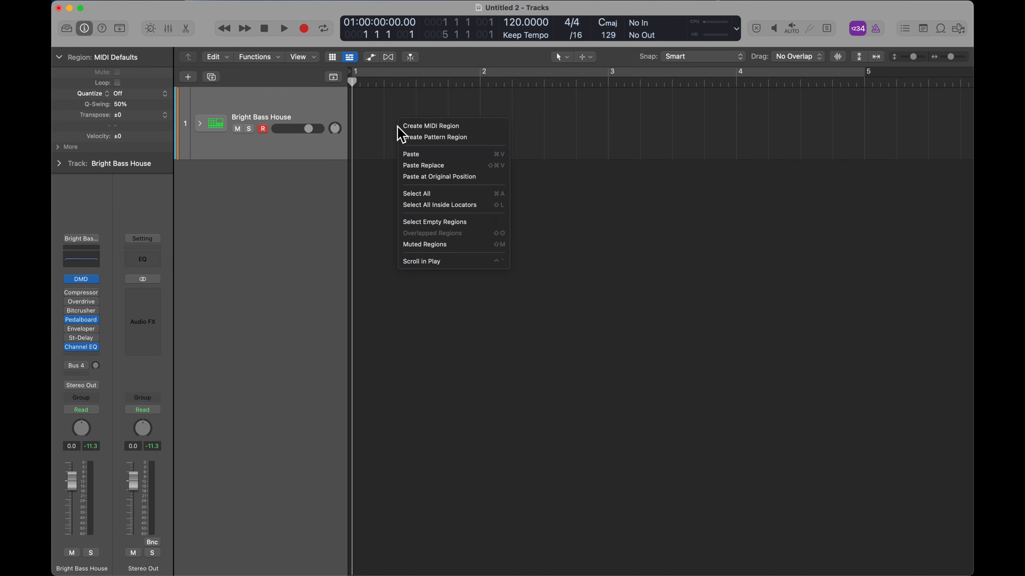
click(432, 138)
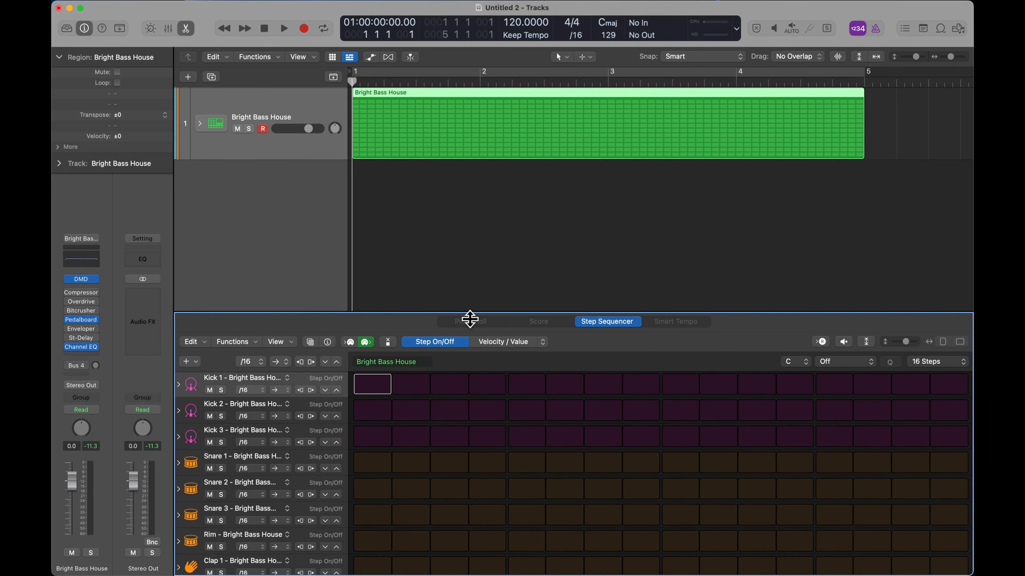
drag(471, 319, 482, 219)
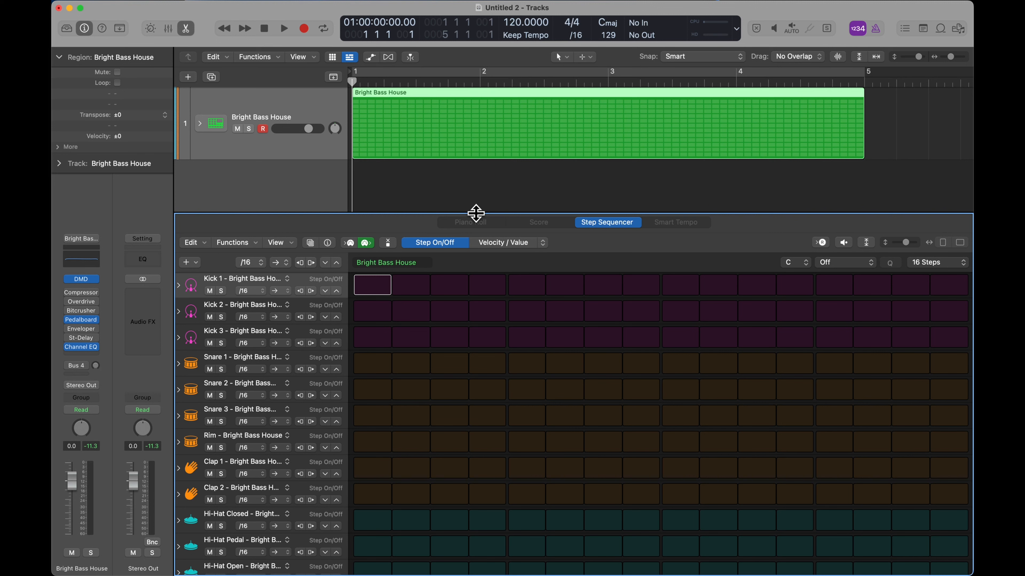
- Activate Kick 1 on steps 1, 5, 9, 14 and 16, with cycle mode on and playback running
click(380, 290)
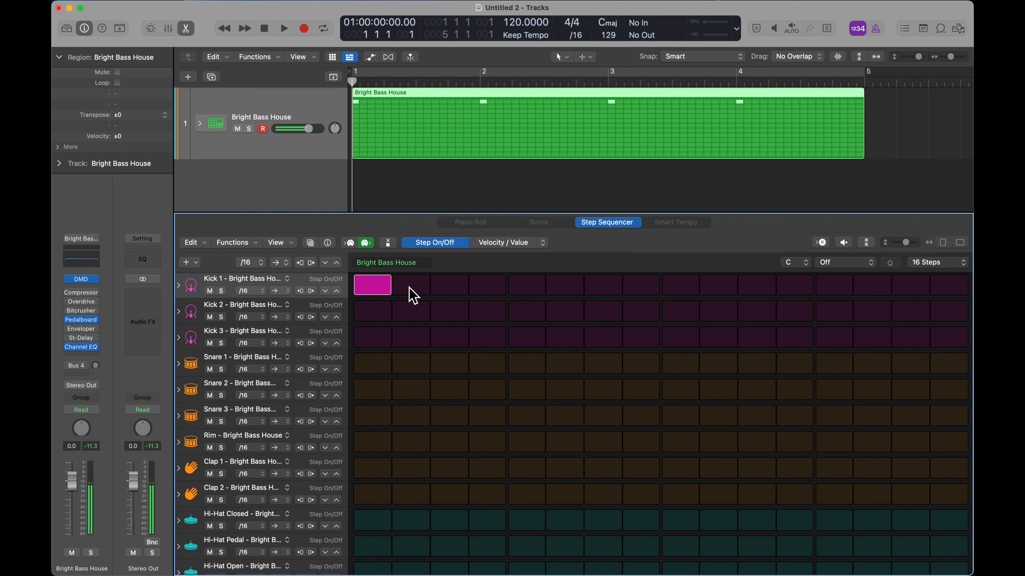
click(530, 290)
click(678, 288)
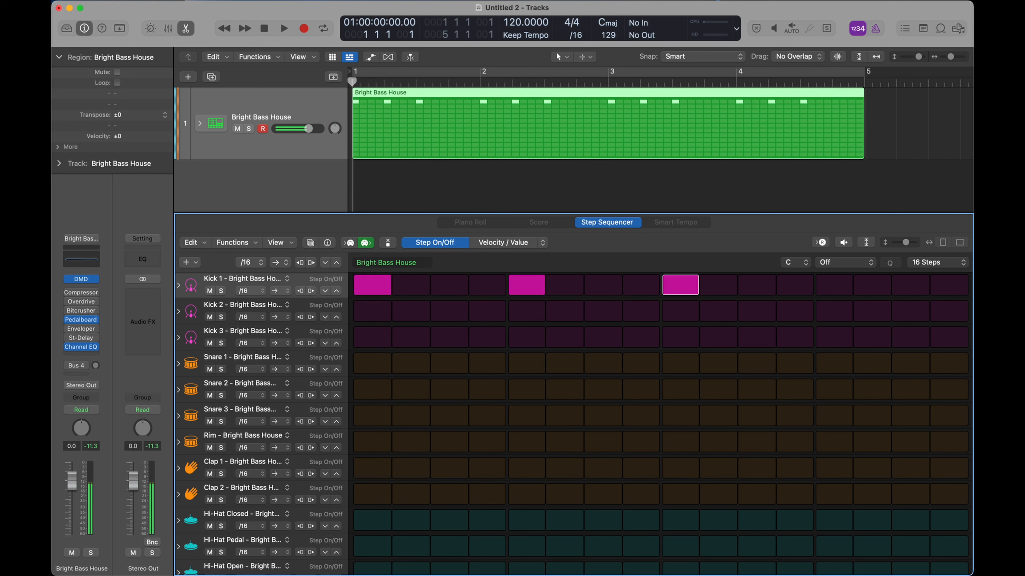
click(323, 29)
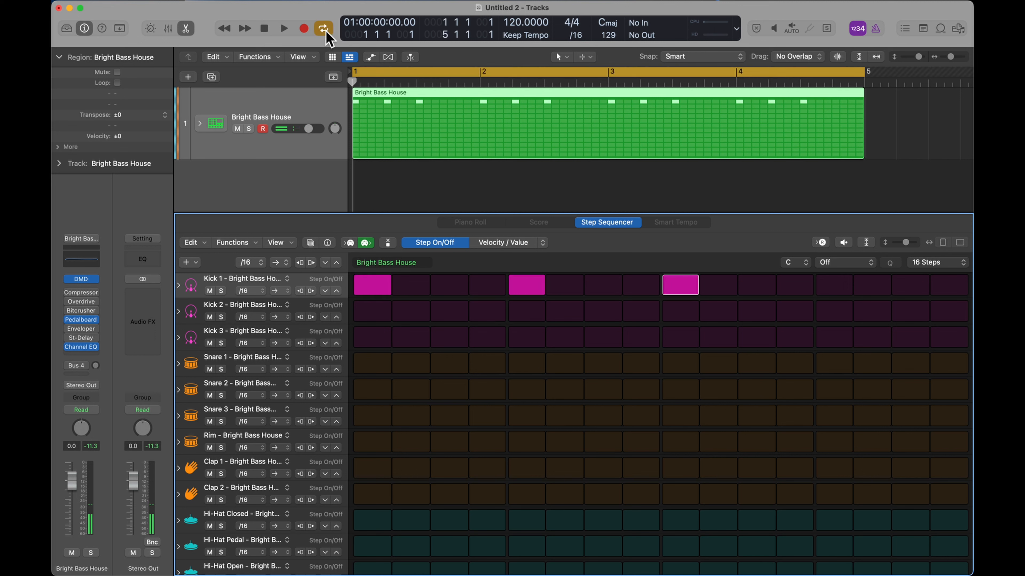
key(space)
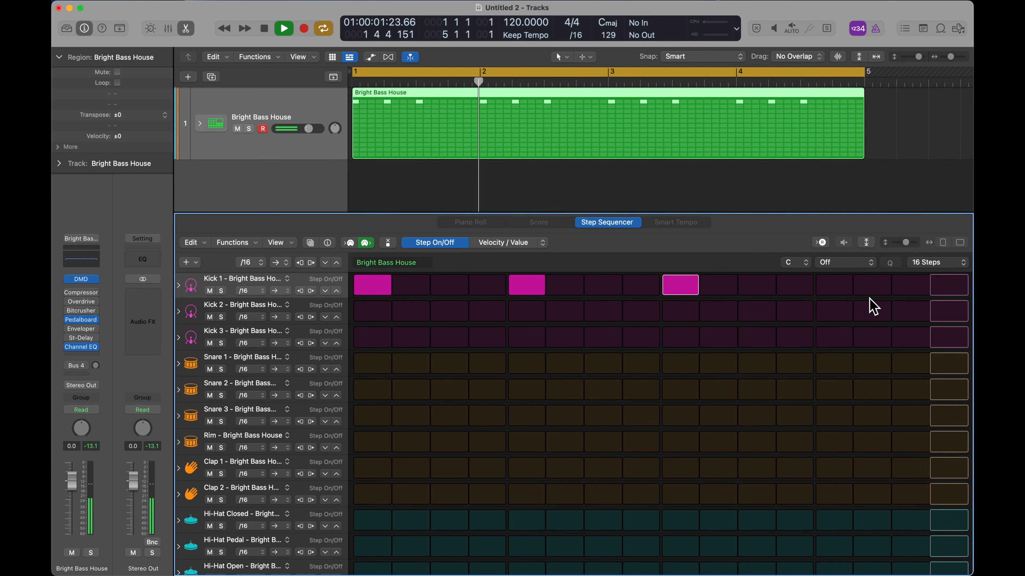
click(871, 288)
click(946, 287)
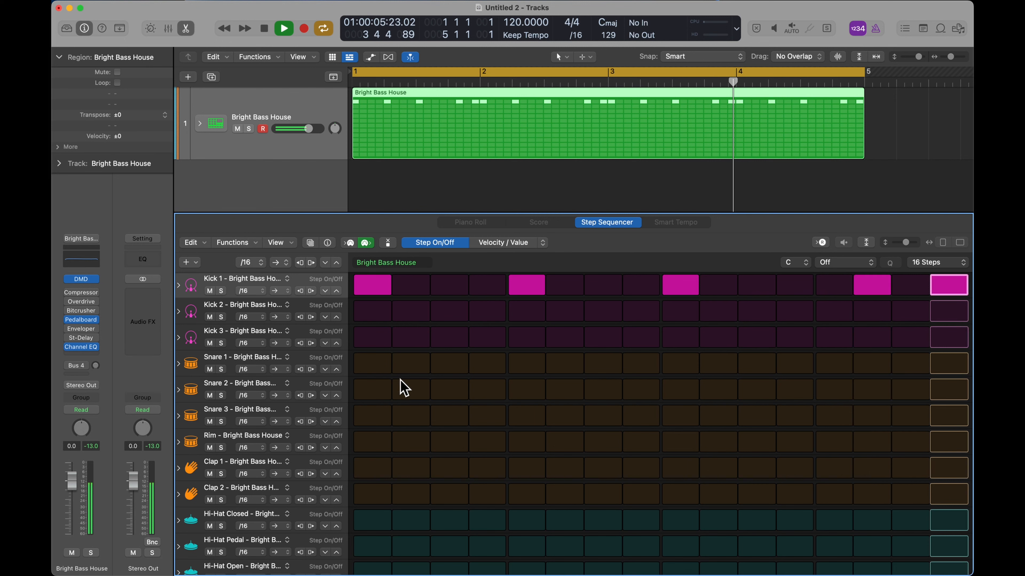
- Program the Snare 1 row with hits on steps 2, 6, 11 and 14, leaving step 3 empty
click(409, 365)
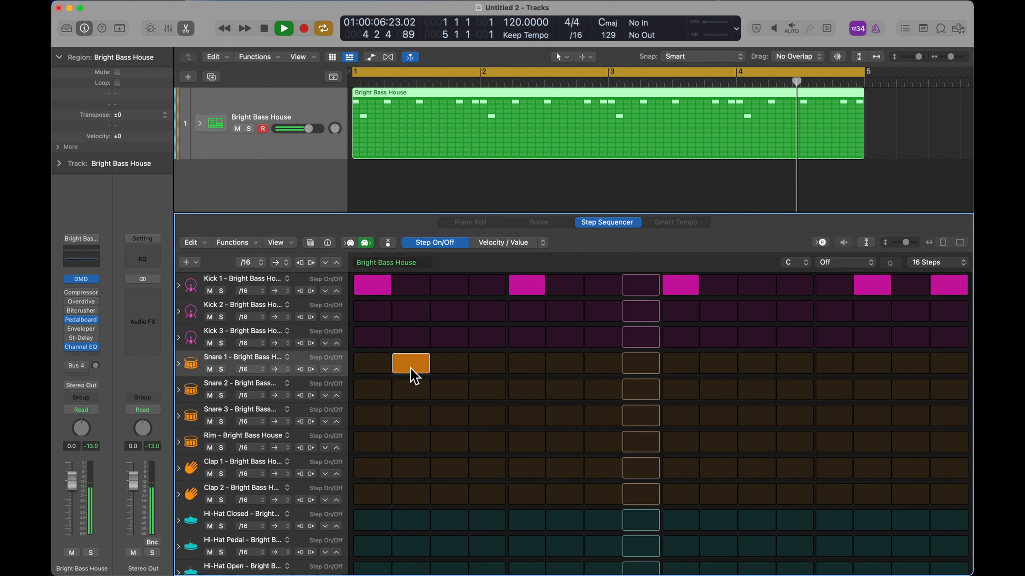
click(451, 365)
click(564, 365)
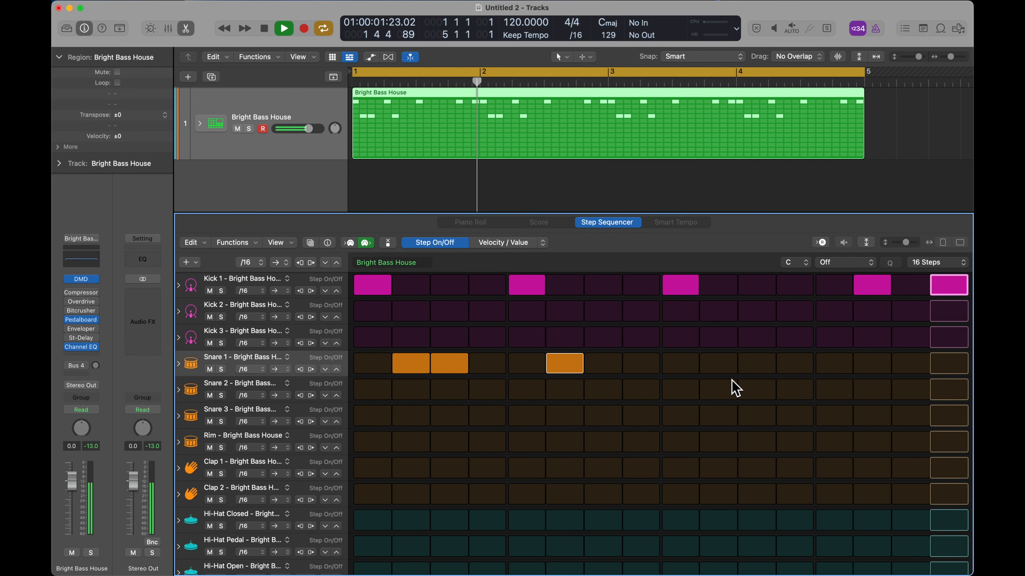
click(758, 368)
click(868, 366)
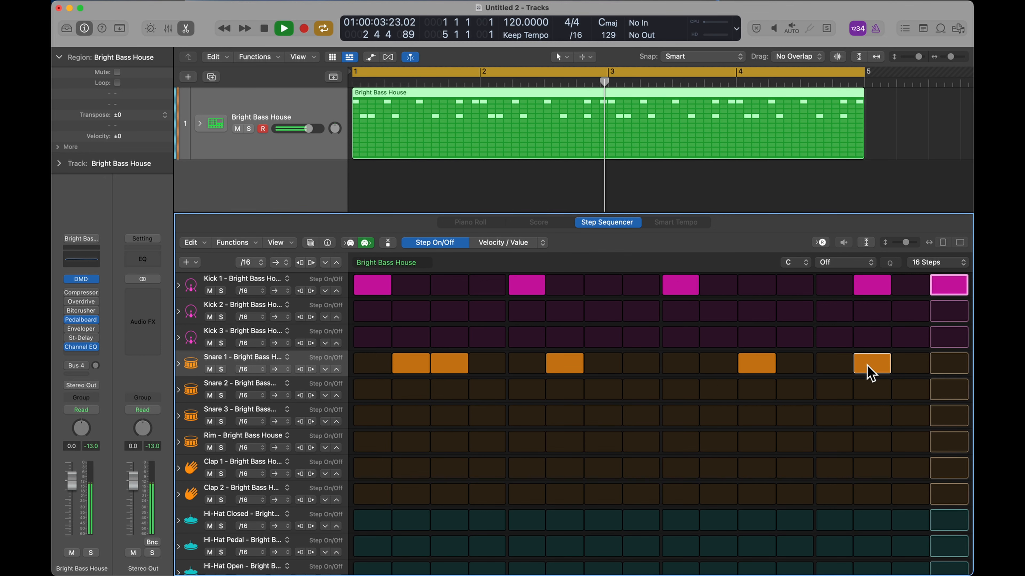
click(453, 365)
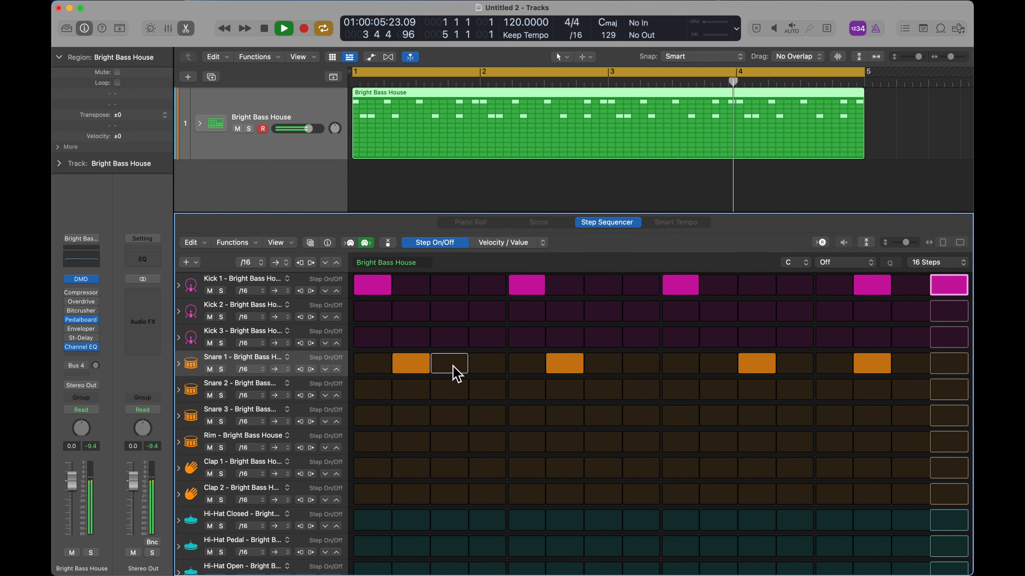
- Add Snare 2 hits on steps 3 and 11 and a Snare 3 hit on step 13
click(451, 391)
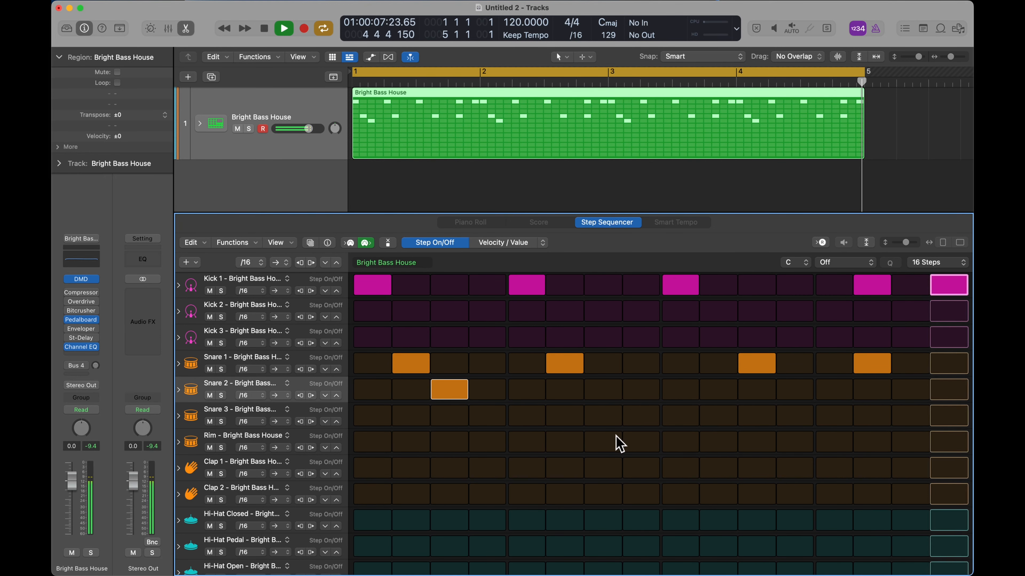
click(750, 392)
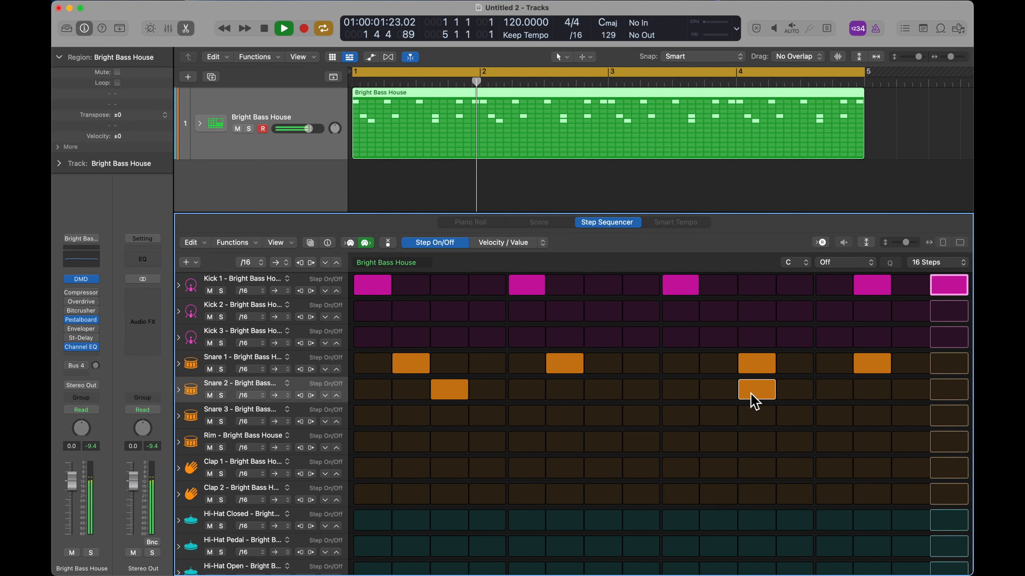
click(850, 417)
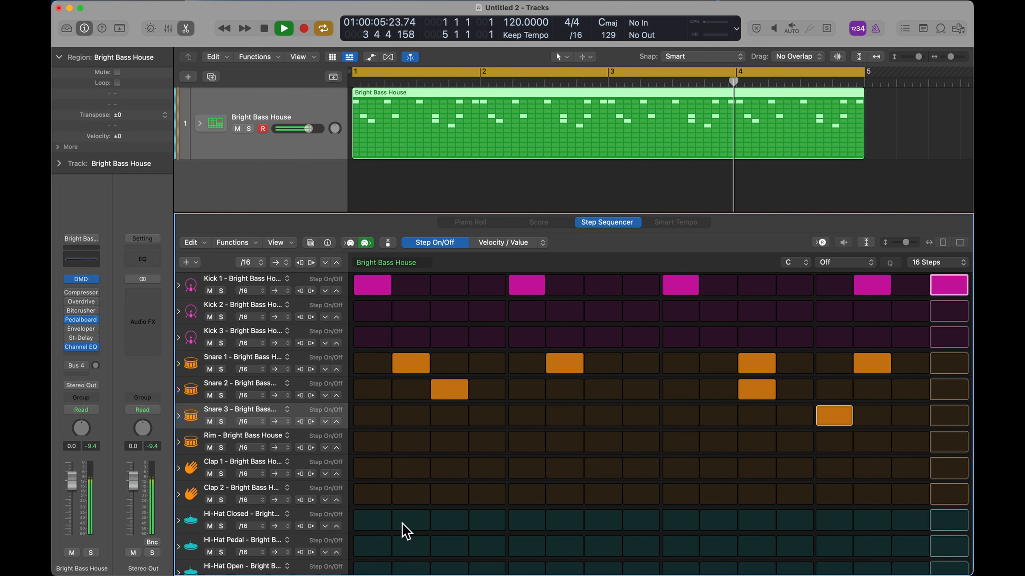
- Program Hi-Hat Closed on steps 1, 2, 4, 7 to 11, 13 and 14, and Hi-Hat Pedal on steps 3, 6, 12 and 16
click(375, 524)
click(416, 523)
click(454, 551)
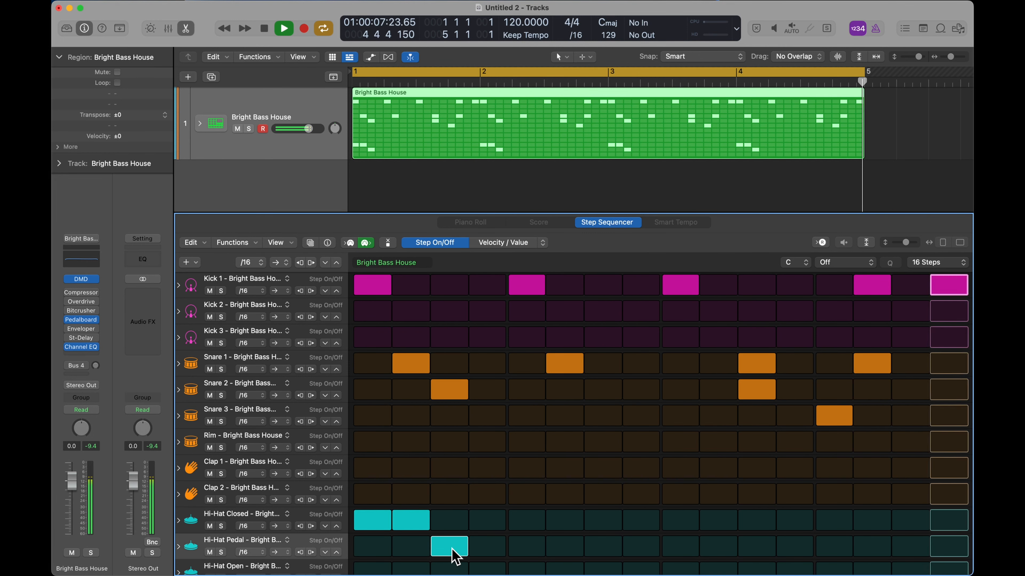
click(487, 522)
click(567, 548)
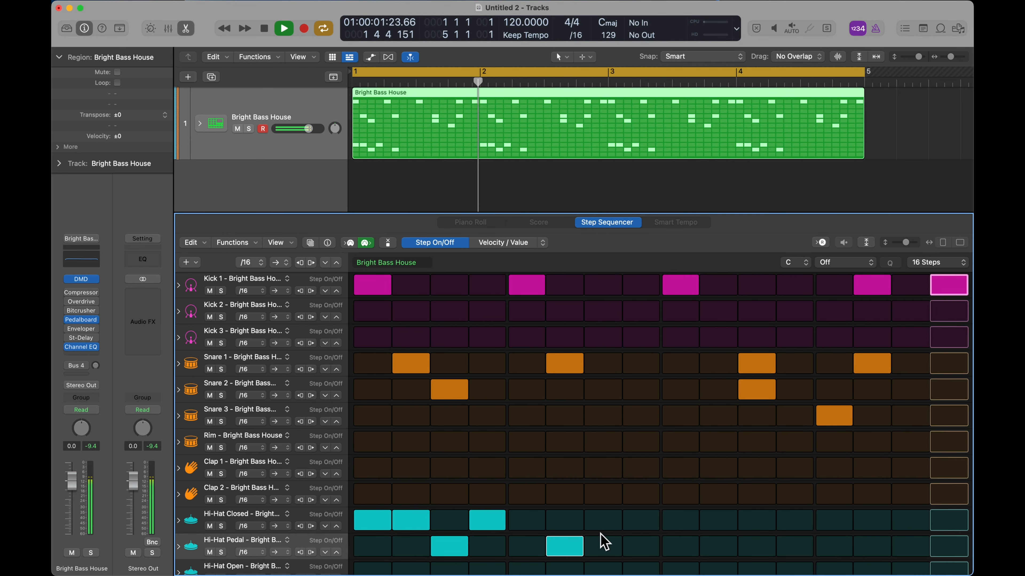
click(603, 521)
click(646, 524)
click(691, 525)
click(731, 524)
click(755, 525)
click(791, 547)
click(834, 522)
click(872, 523)
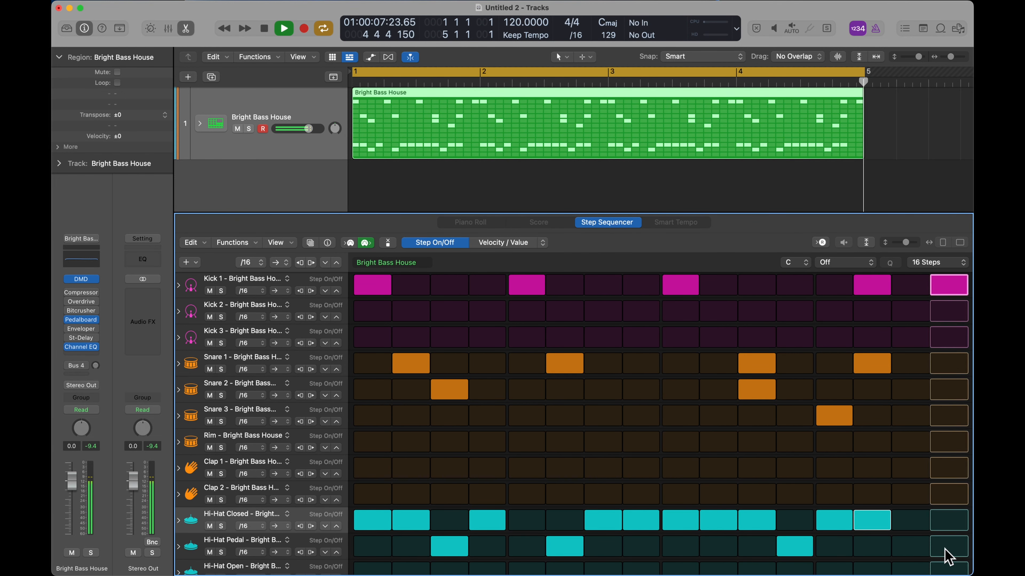
click(944, 548)
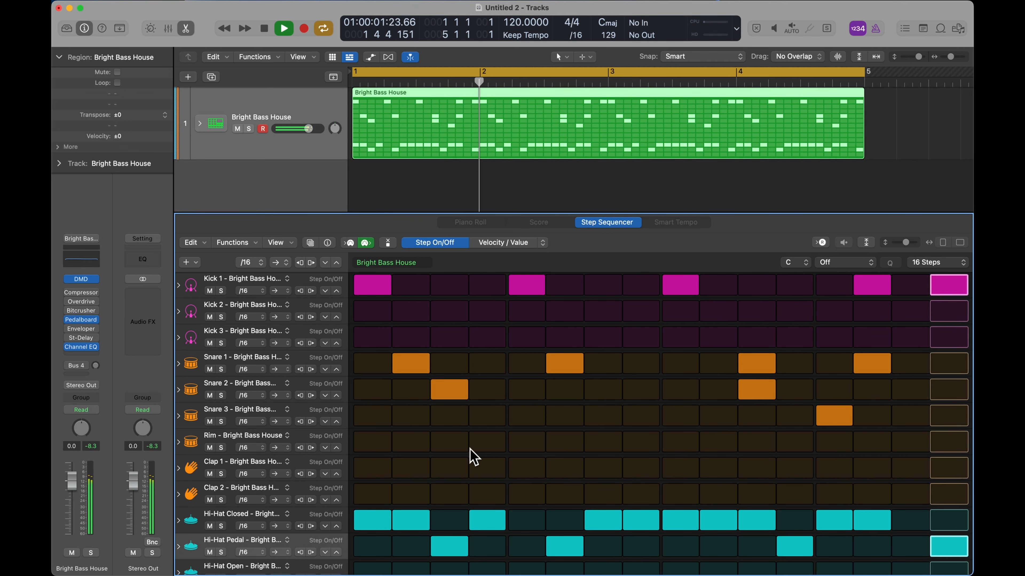
- Add Rim hits on steps 4, 8, 12 and 16, listen to the full pattern and stop playback
click(490, 443)
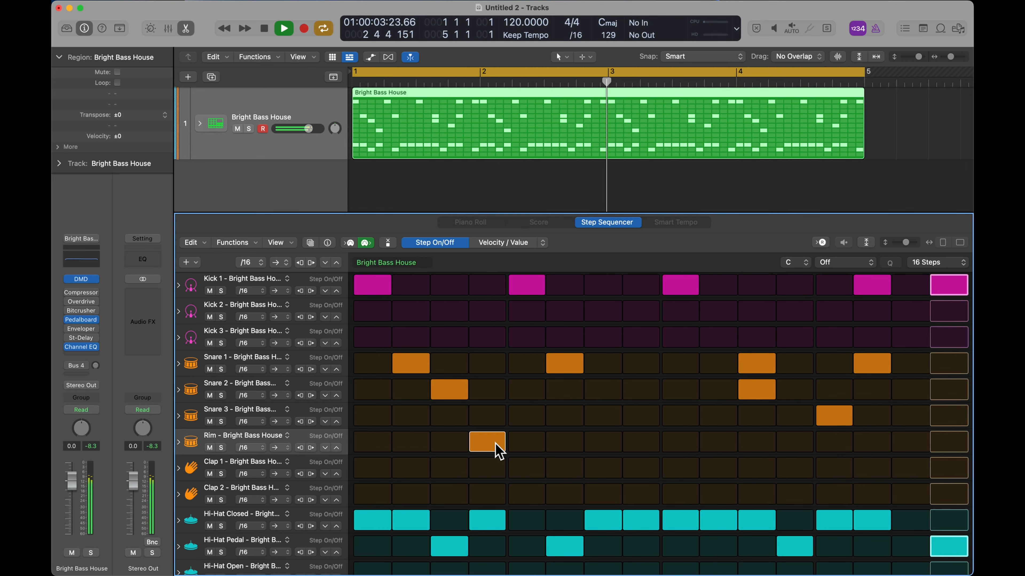
click(643, 444)
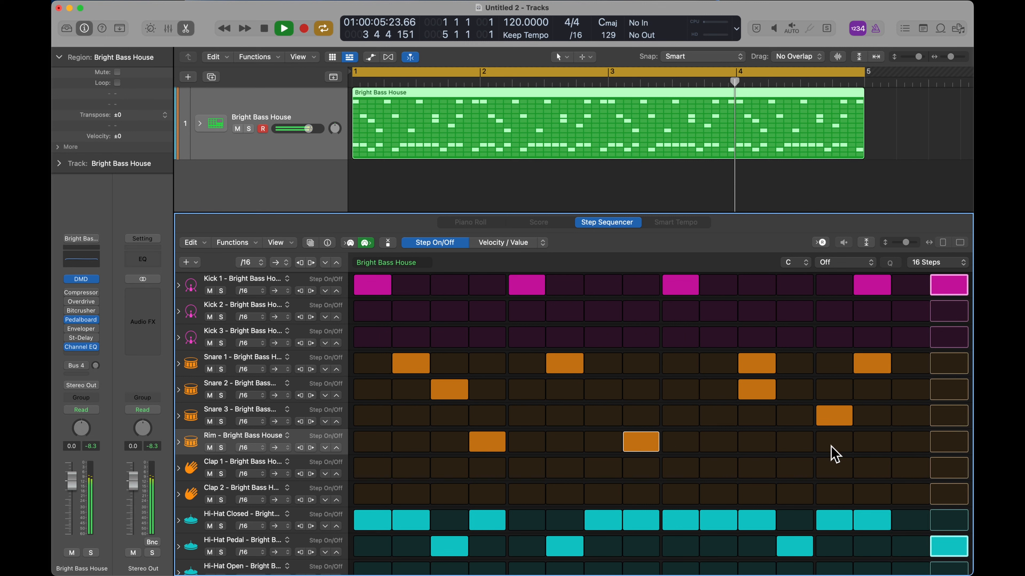
click(797, 443)
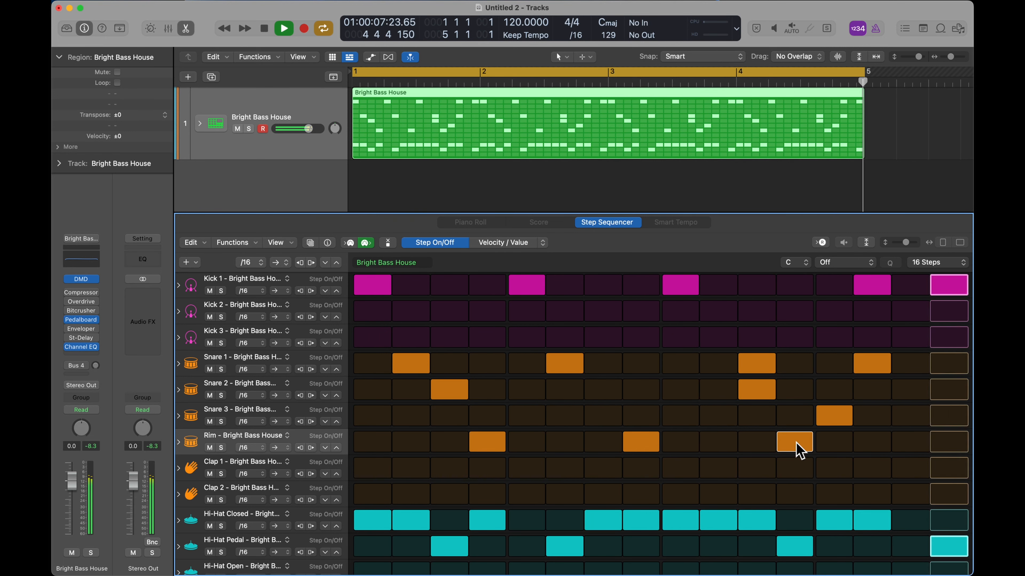
click(960, 449)
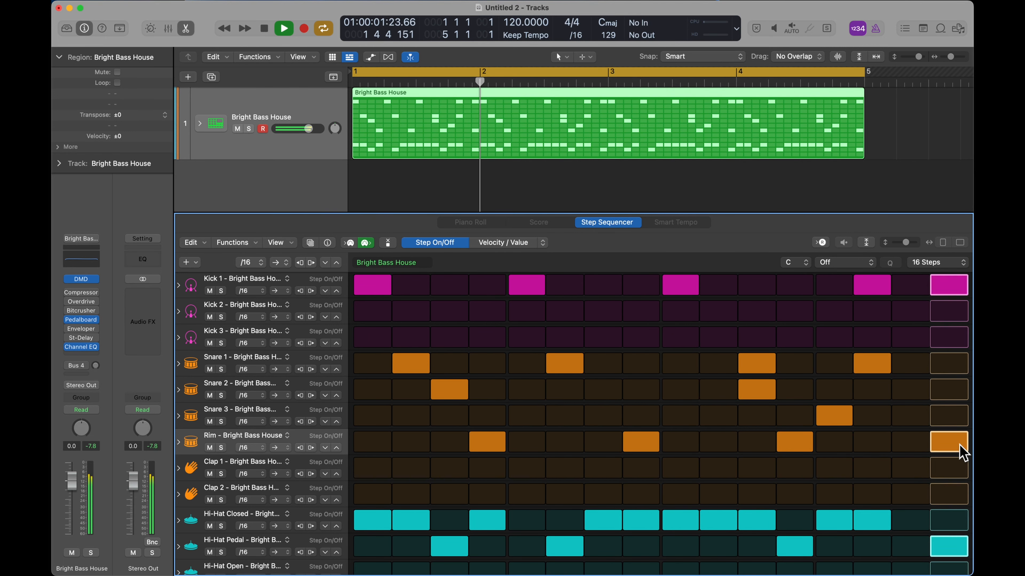
key(space)
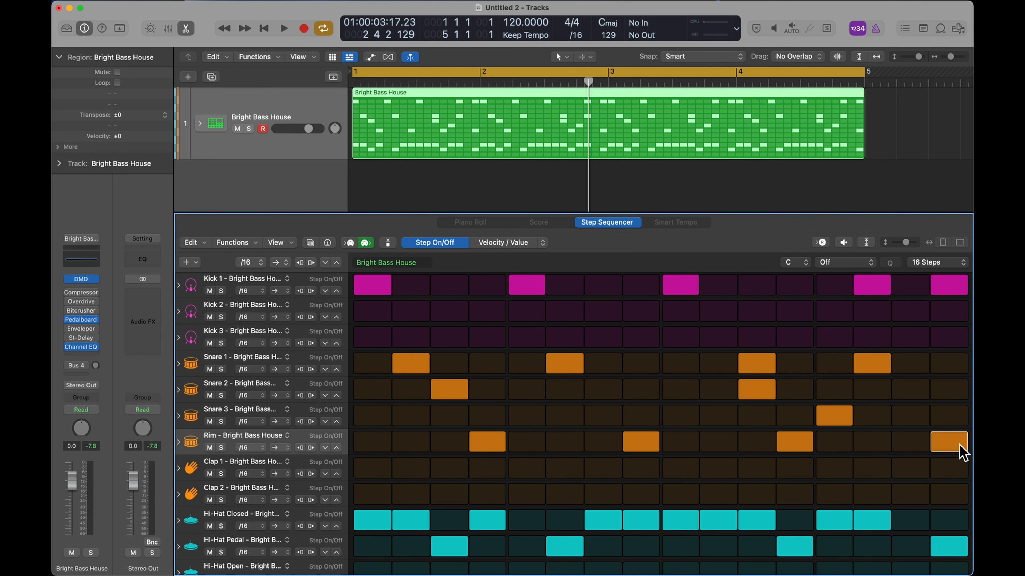
- Check the available pattern lengths, then rotate the Kick 1 row one step to the right and back again
click(962, 263)
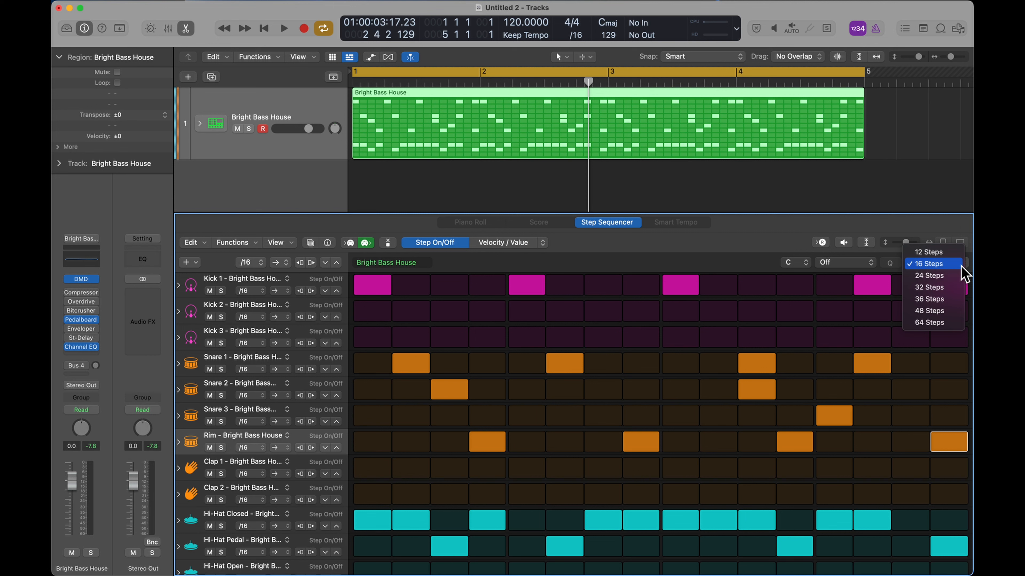
click(962, 265)
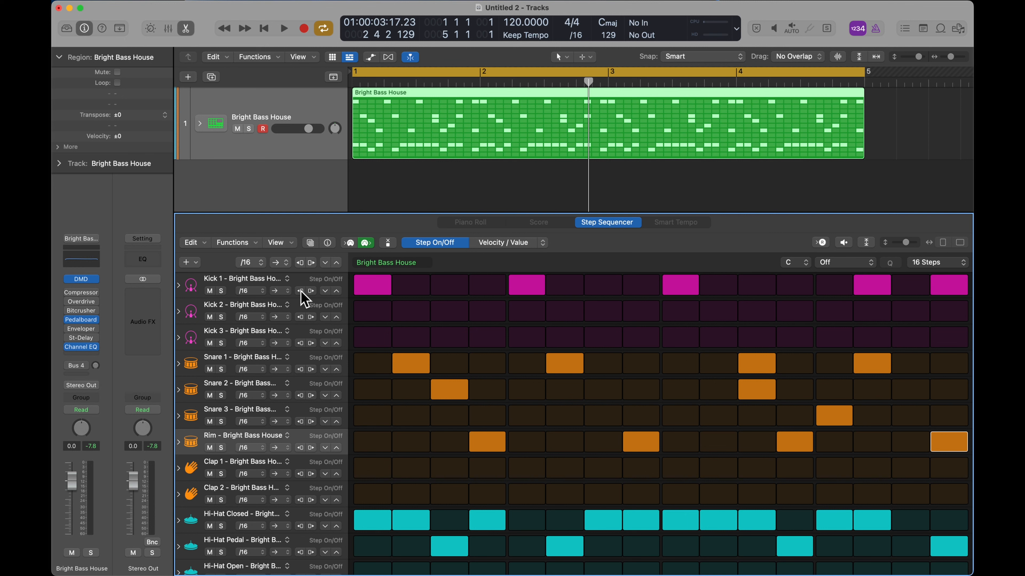
click(312, 293)
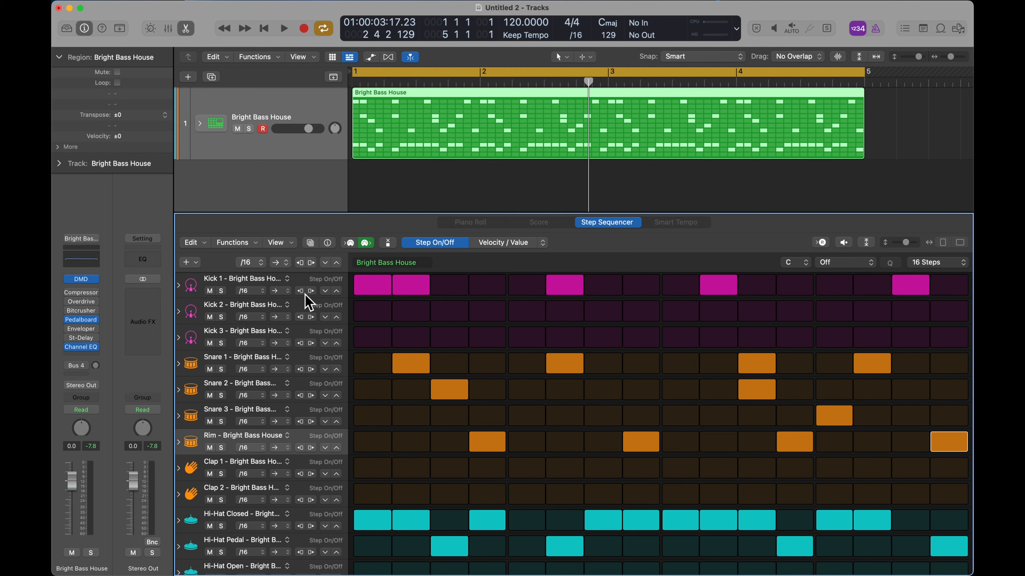
click(300, 293)
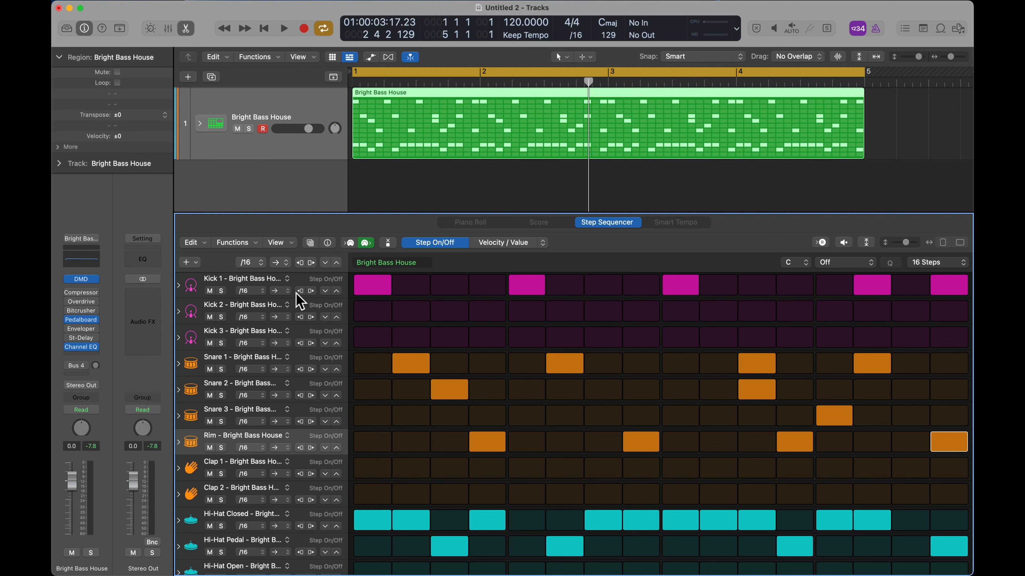